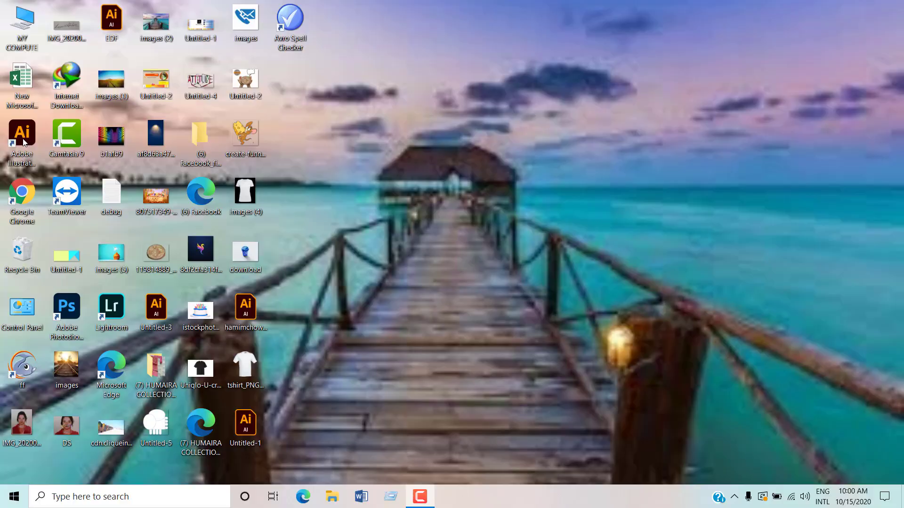
# - Launch Illustrator and Photoshop from the desktop and maximize the Illustrator window
pyautogui.click(24, 142)
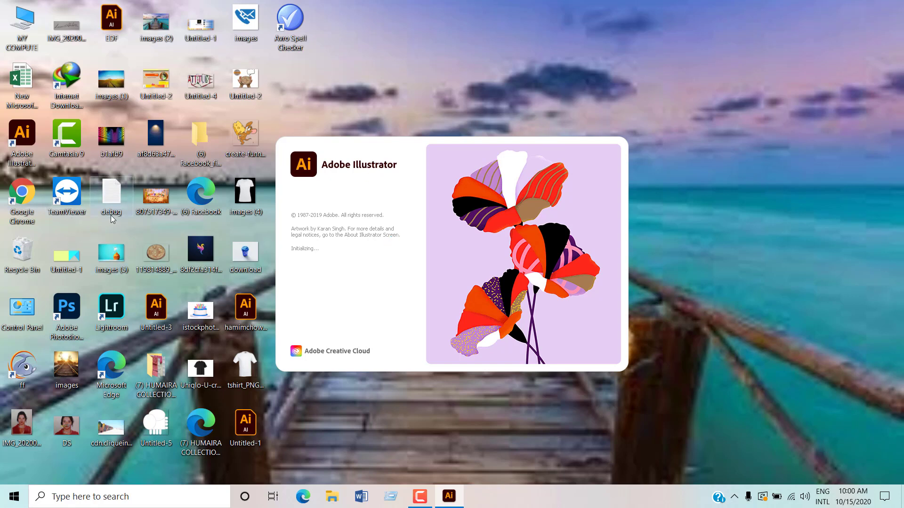
pyautogui.doubleClick(62, 319)
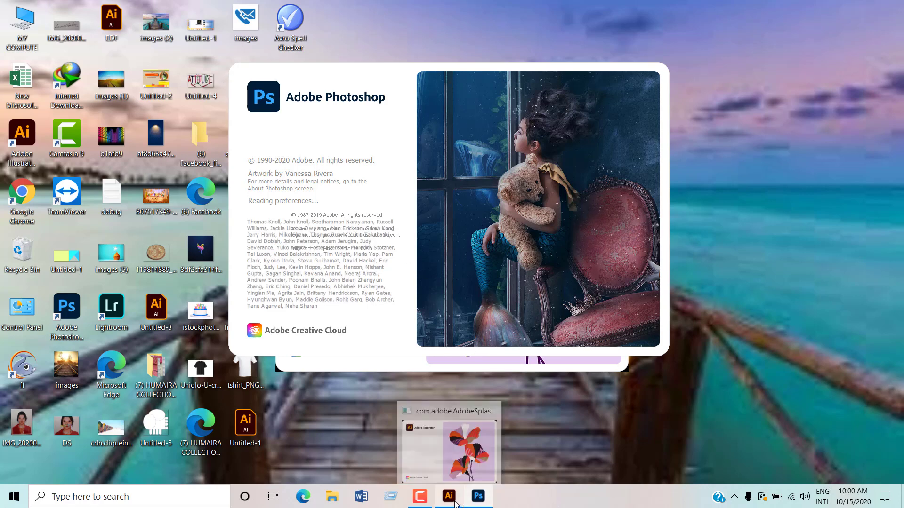
pyautogui.click(452, 496)
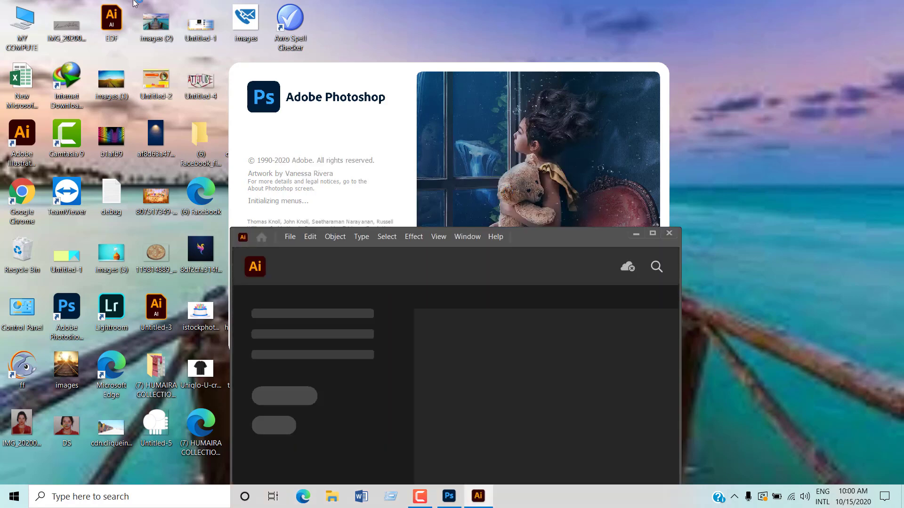
pyautogui.click(653, 234)
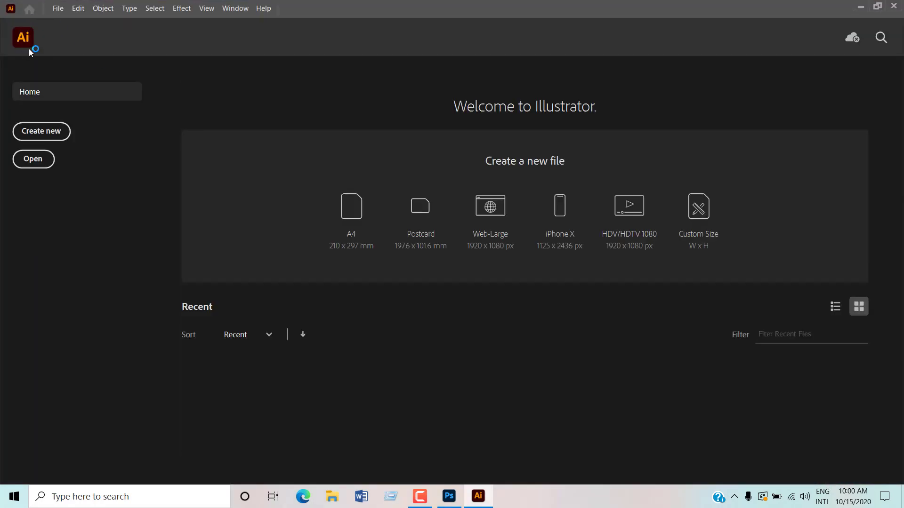
# - Create a new blank document using the A4 landscape preset
pyautogui.click(61, 133)
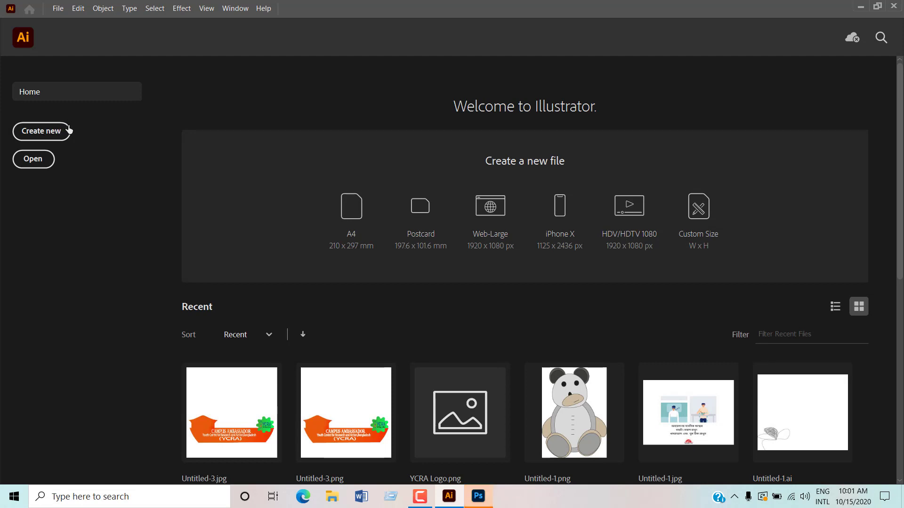
pyautogui.click(51, 128)
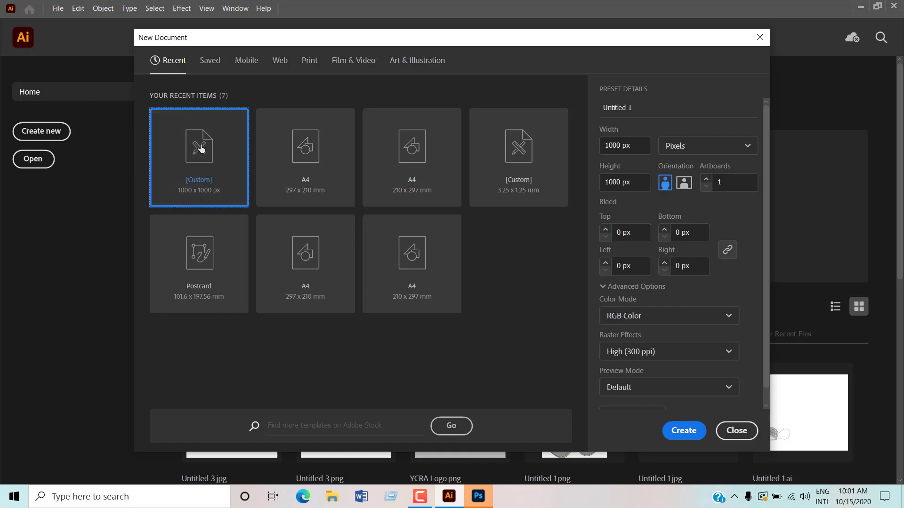
pyautogui.click(321, 168)
pyautogui.click(684, 431)
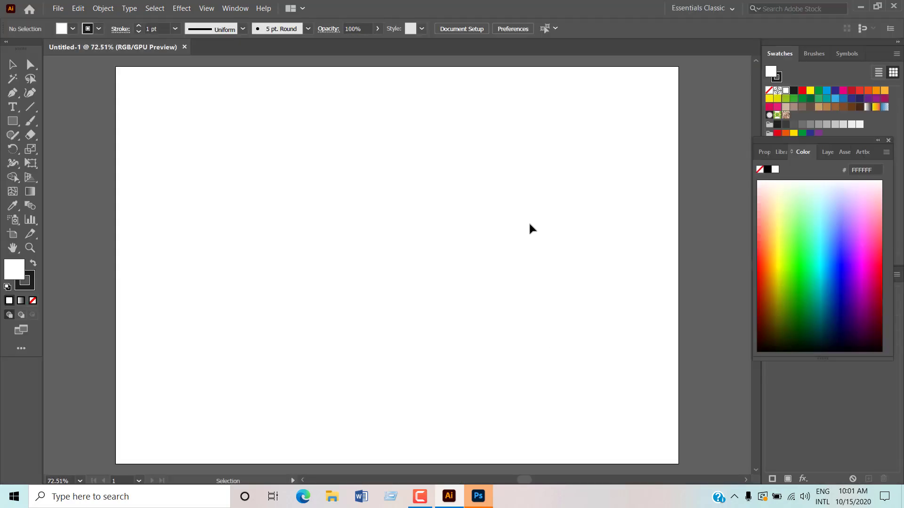
# - Draw a large circle with the Ellipse Tool on the artboard's left side
pyautogui.click(19, 122)
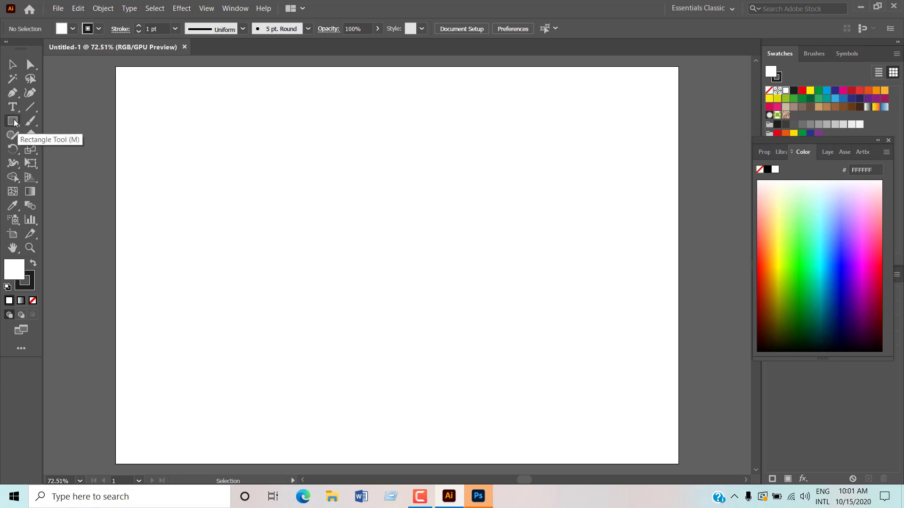
pyautogui.click(50, 151)
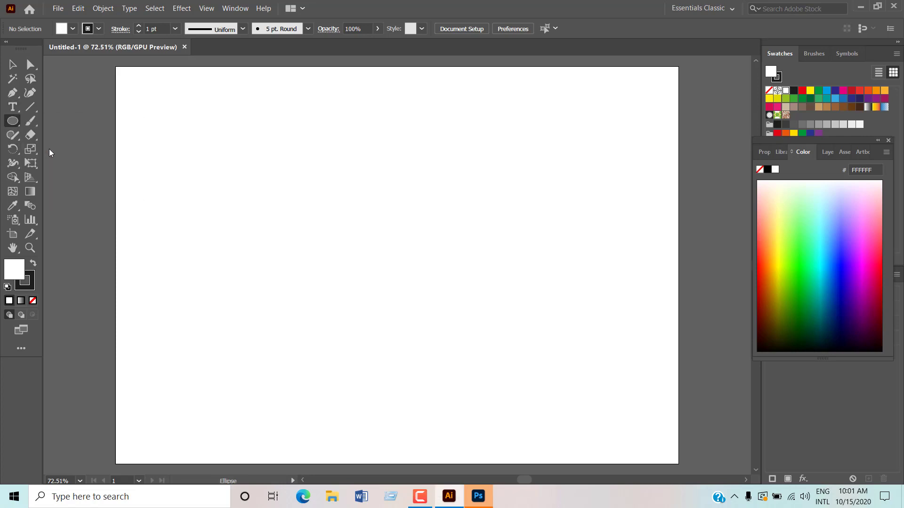
pyautogui.moveTo(261, 140)
pyautogui.mouseDown()
pyautogui.moveTo(390, 283)
pyautogui.moveTo(406, 285)
pyautogui.mouseUp()
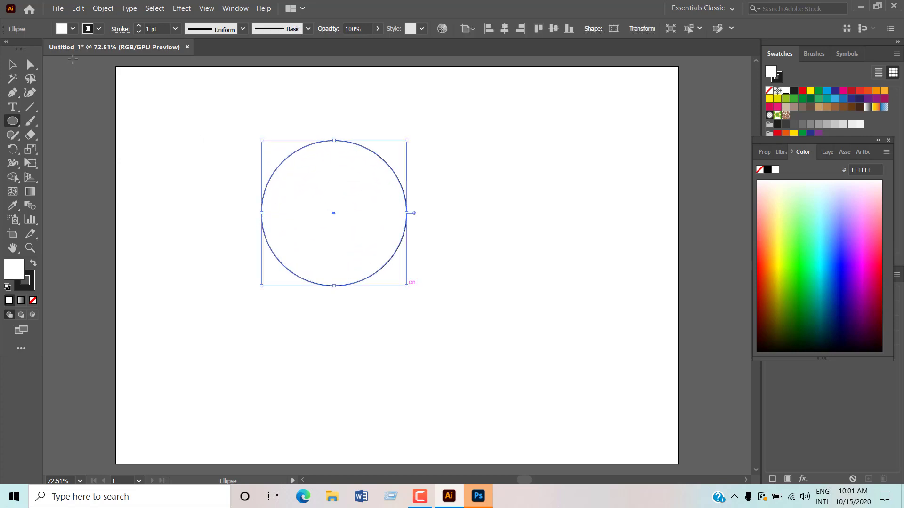
pyautogui.click(11, 64)
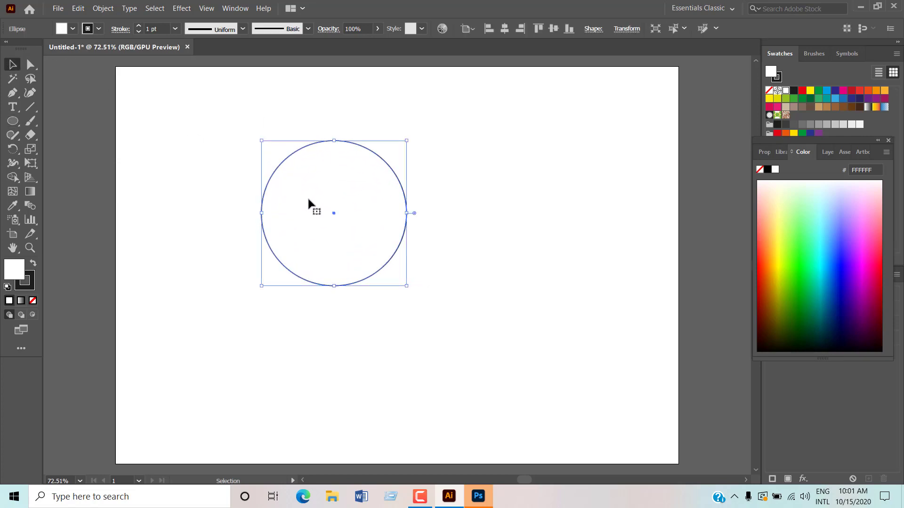
pyautogui.click(491, 202)
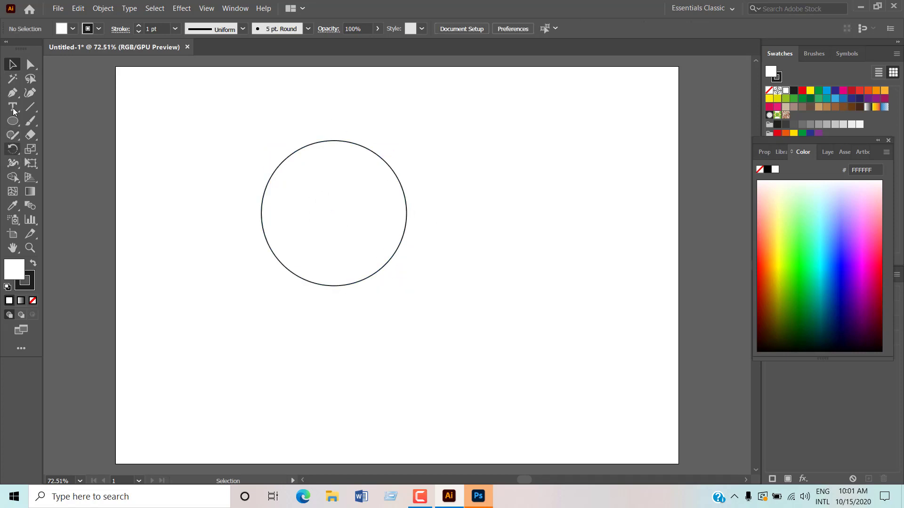
# - Draw a small oval to the upper right of the circle, then select the large circle
pyautogui.click(15, 124)
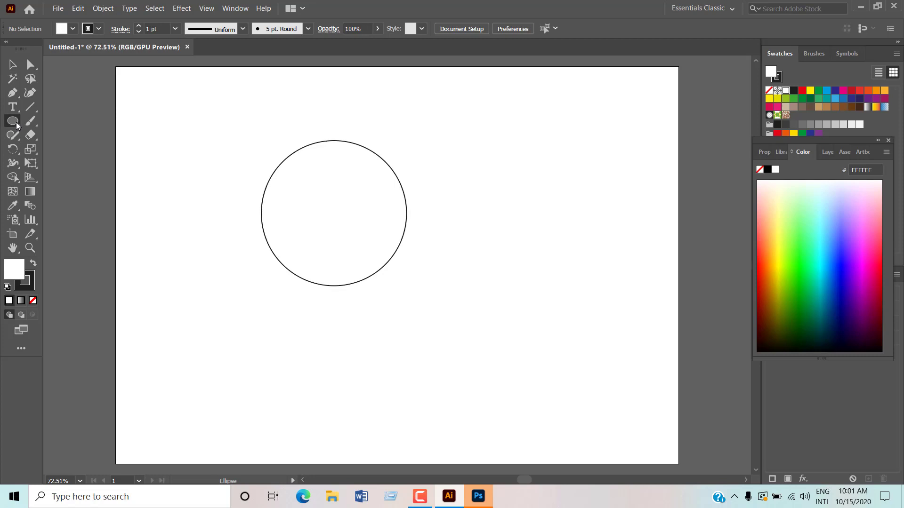
pyautogui.moveTo(15, 124)
pyautogui.mouseDown()
pyautogui.moveTo(54, 141)
pyautogui.moveTo(245, 122)
pyautogui.mouseUp()
pyautogui.moveTo(447, 151); pyautogui.dragTo(460, 170)
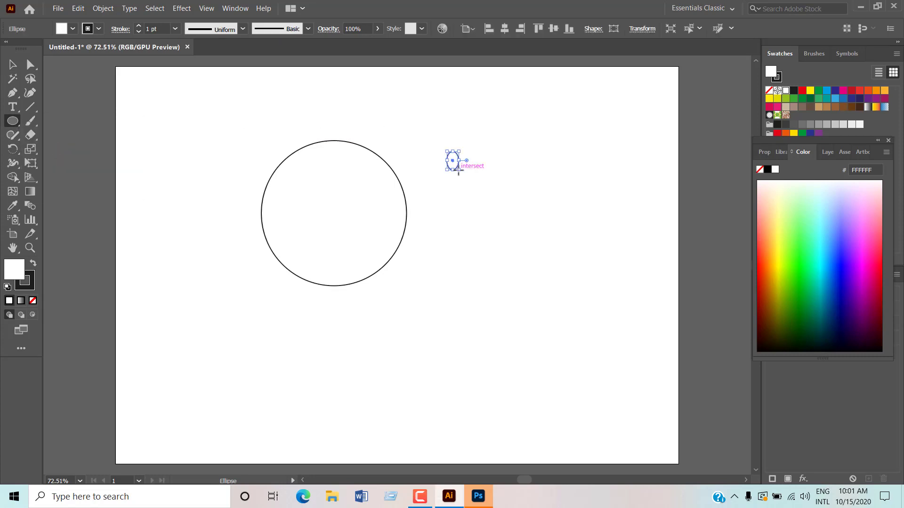
pyautogui.click(11, 65)
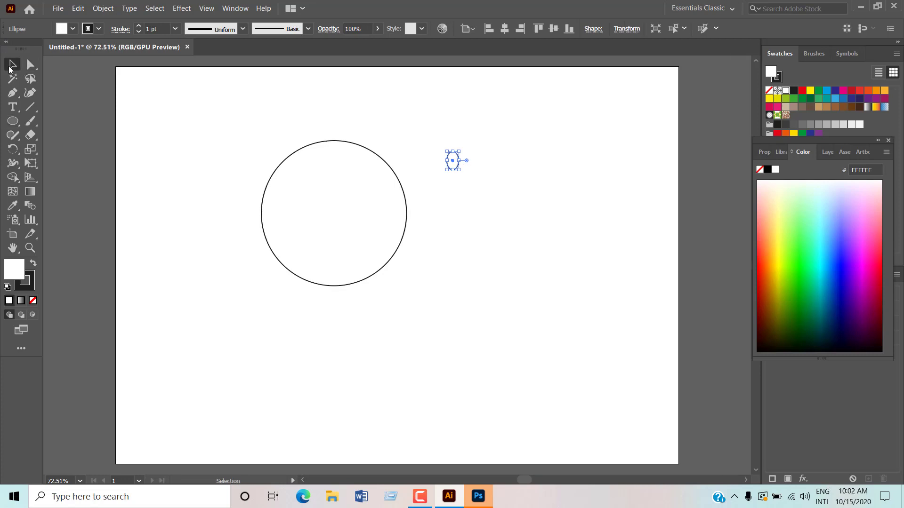
pyautogui.click(480, 159)
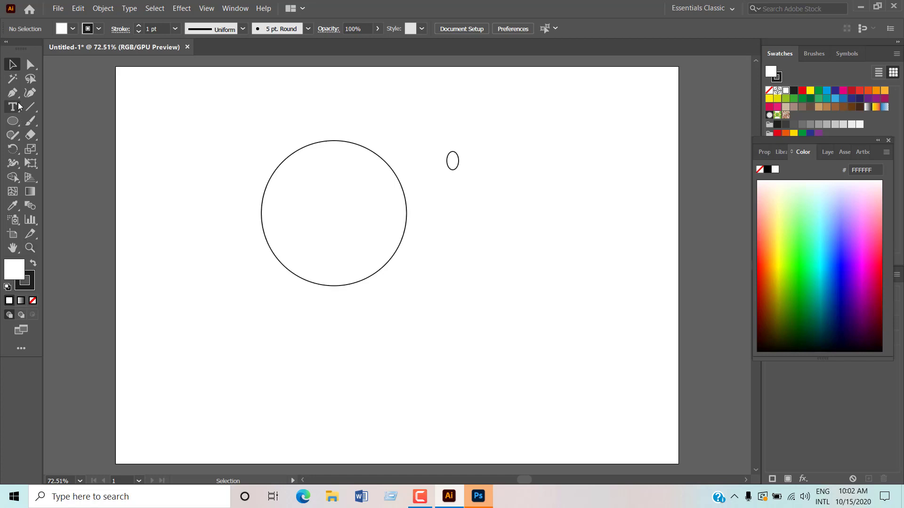
pyautogui.click(277, 208)
pyautogui.click(263, 209)
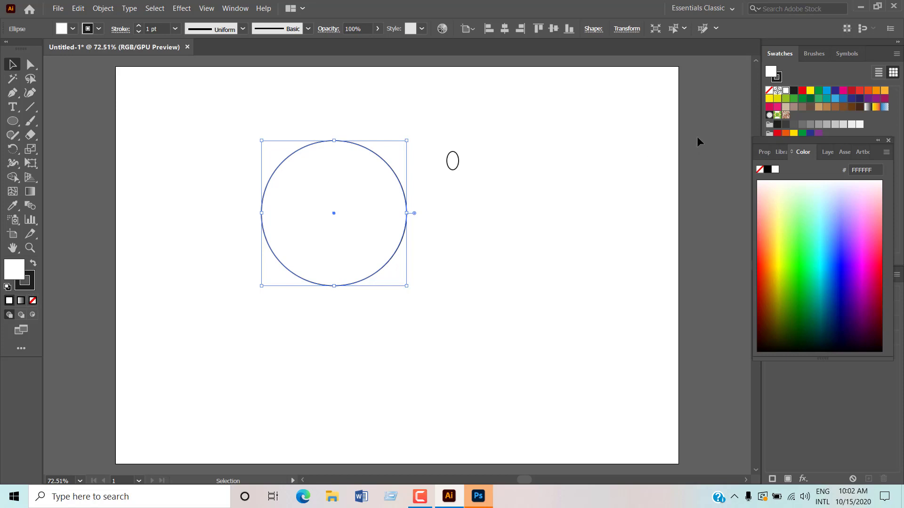
# - Fill the large circle with the orange swatch and set its stroke to None
pyautogui.click(884, 91)
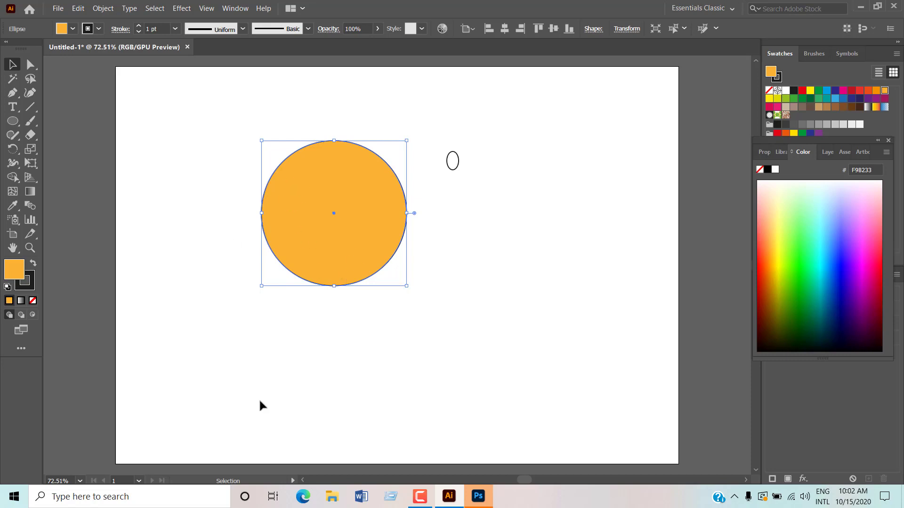
pyautogui.click(32, 292)
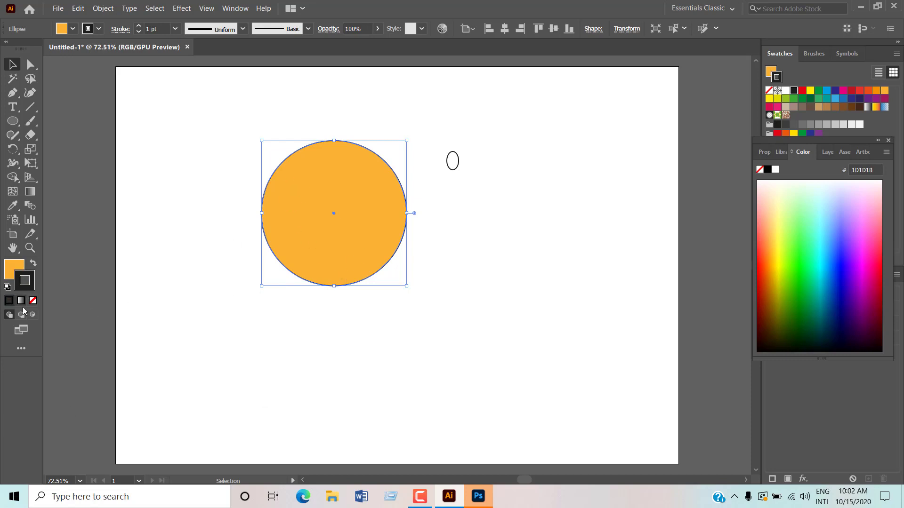
pyautogui.click(33, 302)
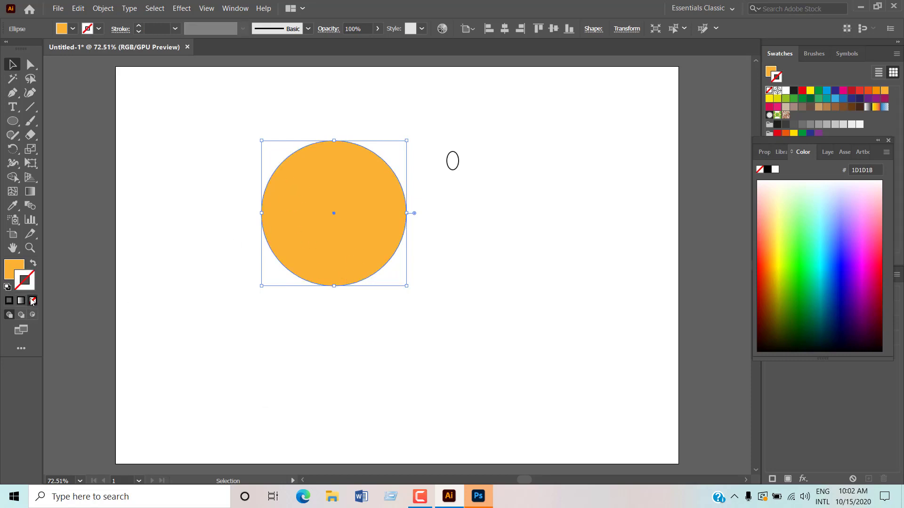
pyautogui.click(196, 303)
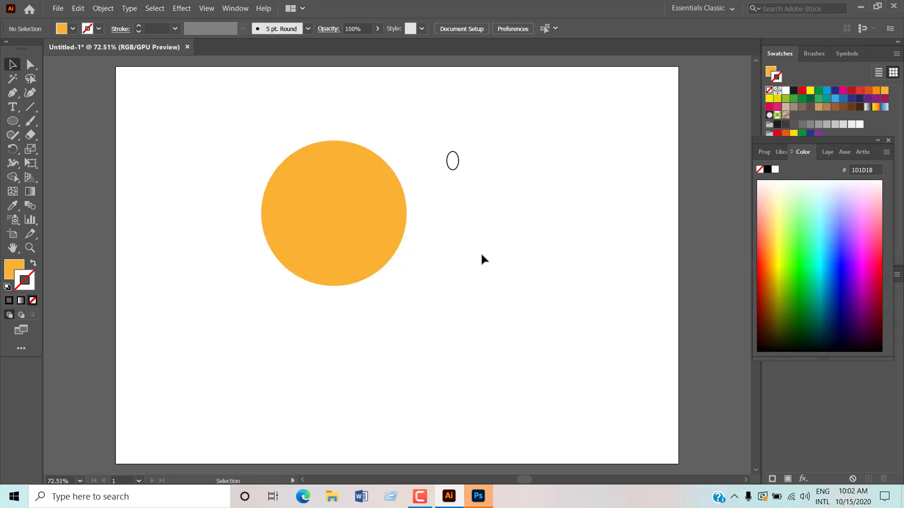
# - Move the small oval into the upper-left area of the orange face
pyautogui.click(453, 171)
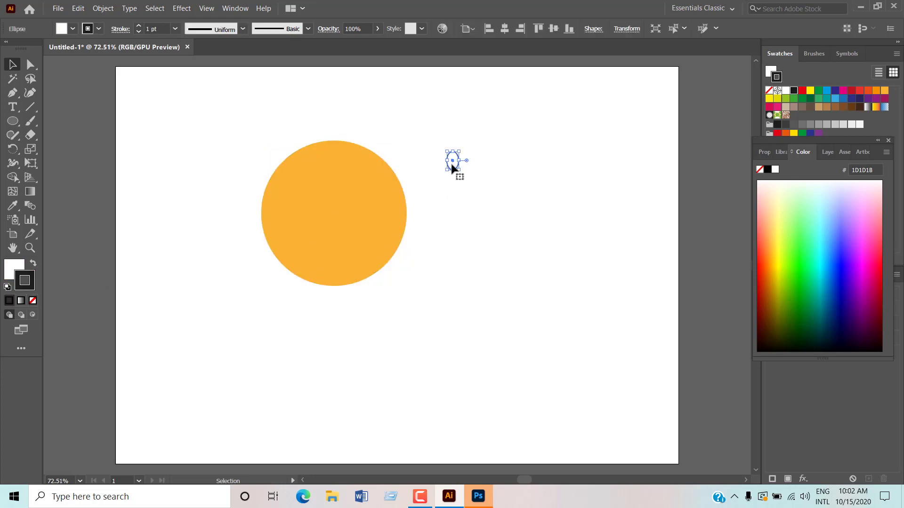
pyautogui.moveTo(451, 165)
pyautogui.mouseDown()
pyautogui.moveTo(303, 184)
pyautogui.moveTo(316, 183)
pyautogui.mouseUp()
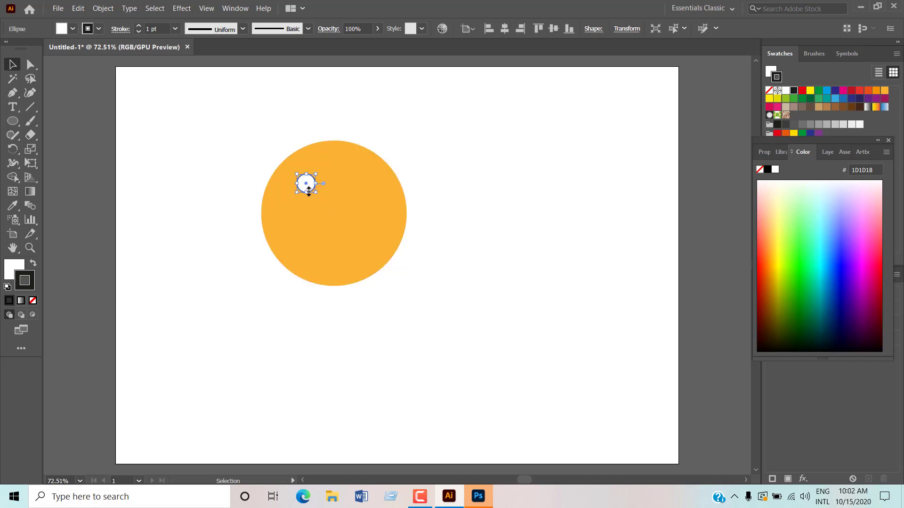
pyautogui.moveTo(308, 194); pyautogui.dragTo(308, 194)
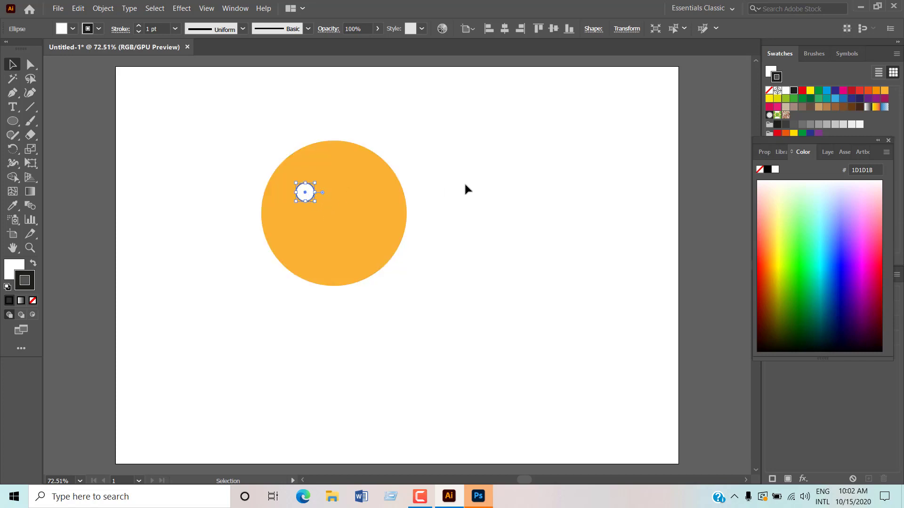
pyautogui.click(155, 341)
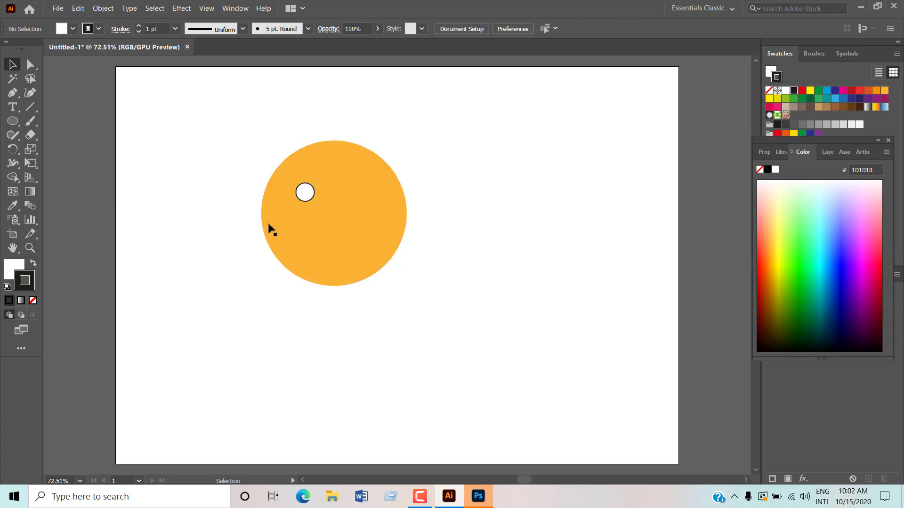
# - Alt-drag a copy of the eye circle to the right to make the second eye
pyautogui.click(305, 193)
pyautogui.keyDown('shift'); pyautogui.click(312, 219); pyautogui.keyUp('shift')
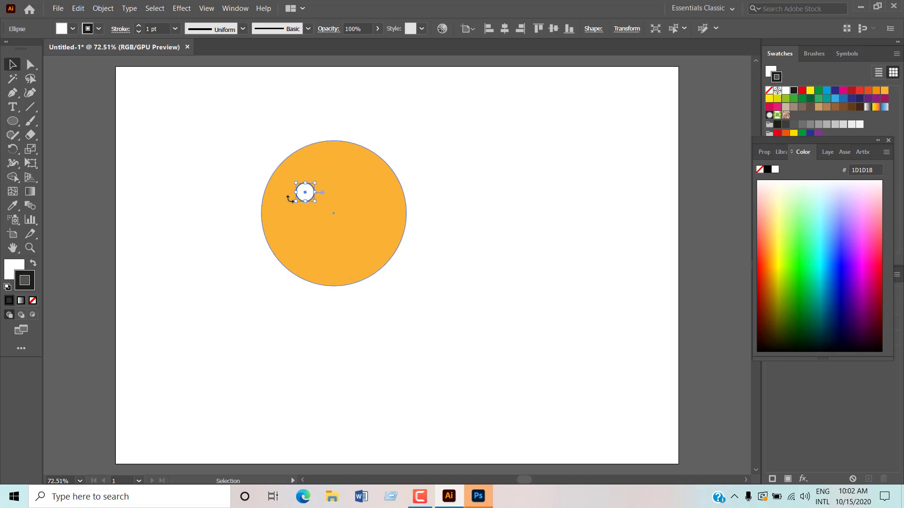
pyautogui.click(303, 194)
pyautogui.moveTo(305, 195); pyautogui.dragTo(359, 196)
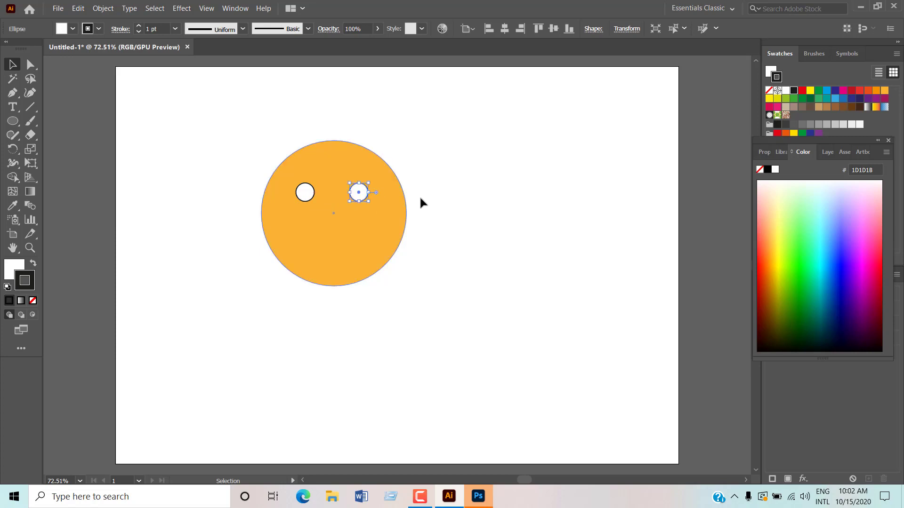
pyautogui.click(451, 203)
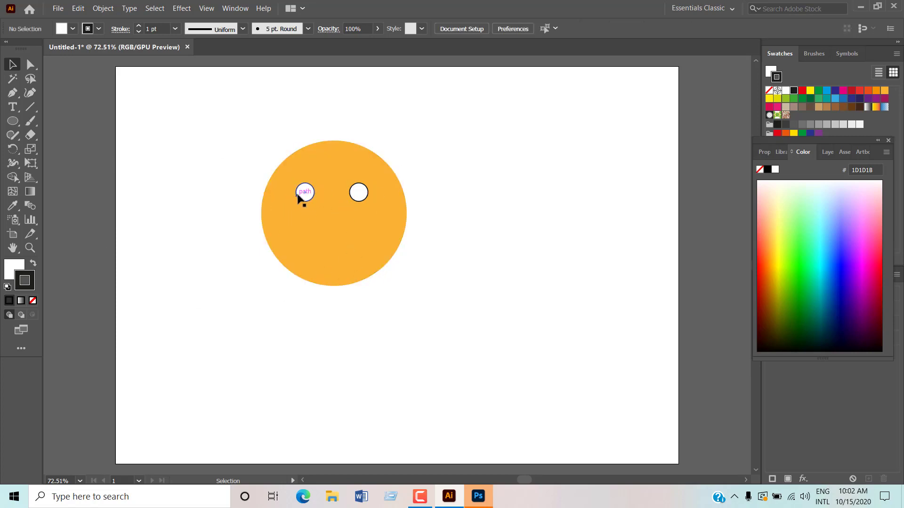
pyautogui.click(304, 198)
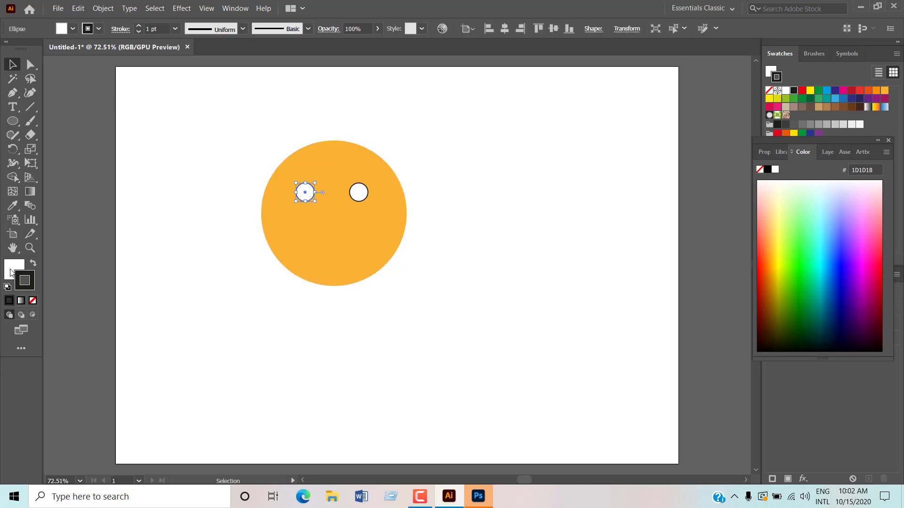
# - Fill the right eye with the black swatch, keeping the left eye white
pyautogui.click(11, 273)
pyautogui.click(793, 91)
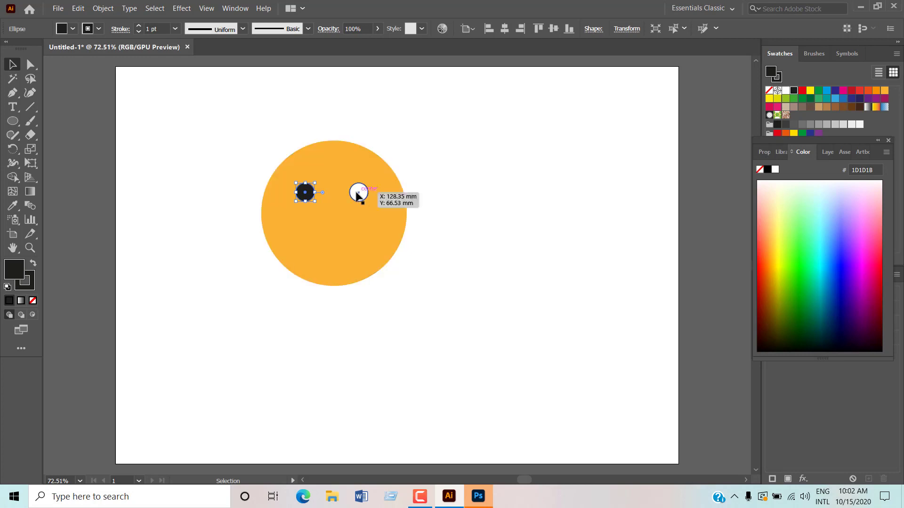
pyautogui.click(358, 194)
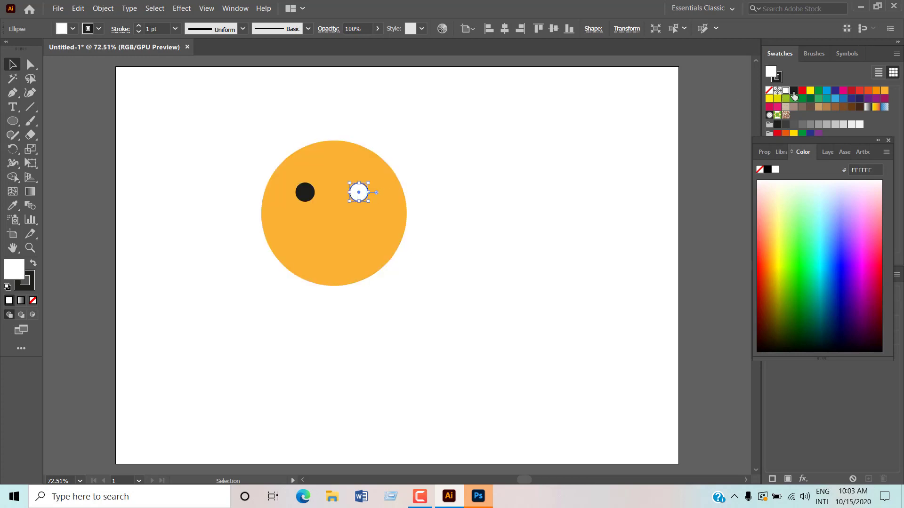
pyautogui.click(794, 91)
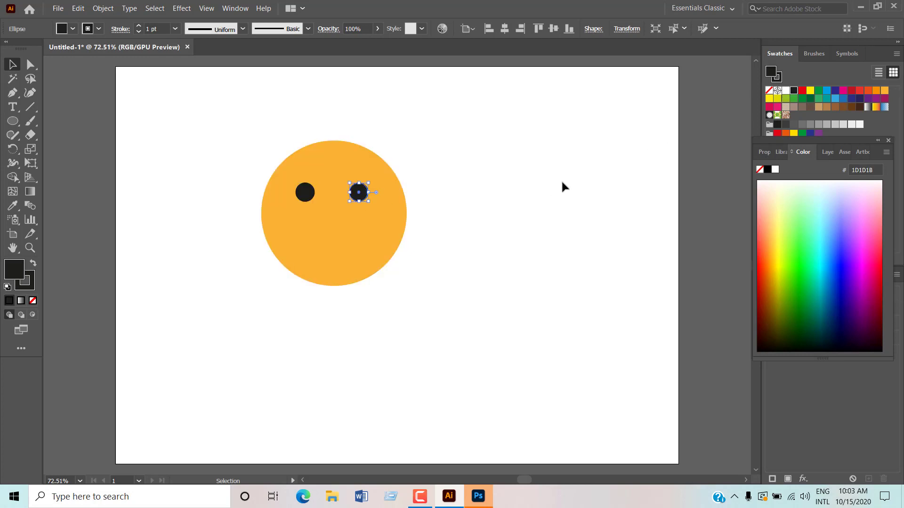
pyautogui.click(310, 193)
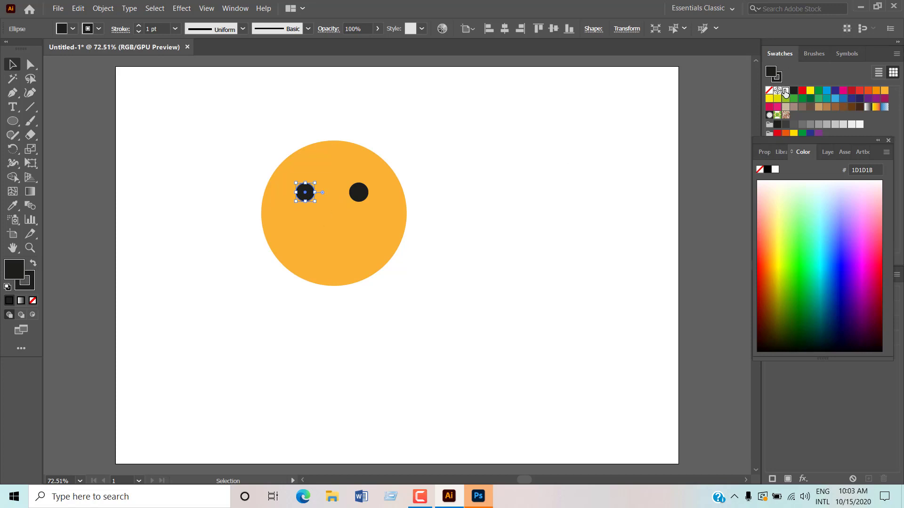
pyautogui.click(786, 90)
pyautogui.click(364, 197)
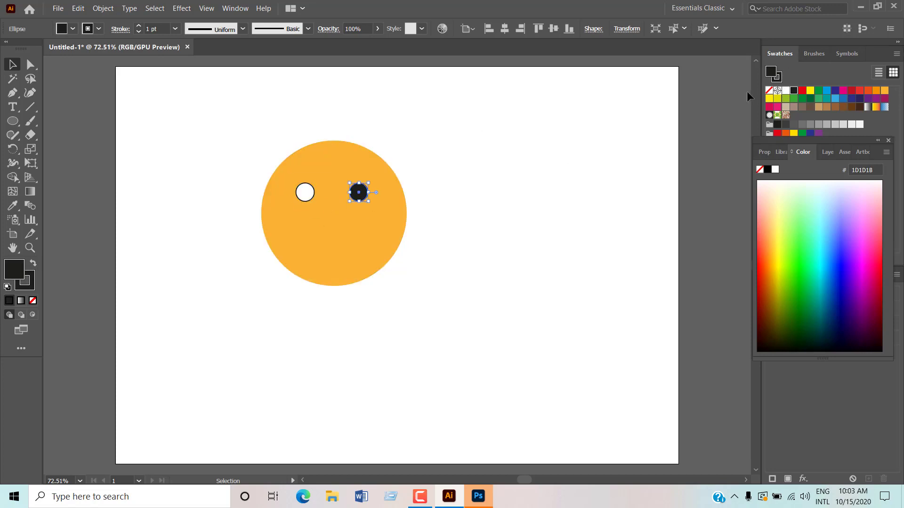
# - Return the right eye to white fill and give both eyes' outlines a gradient stroke
pyautogui.click(786, 90)
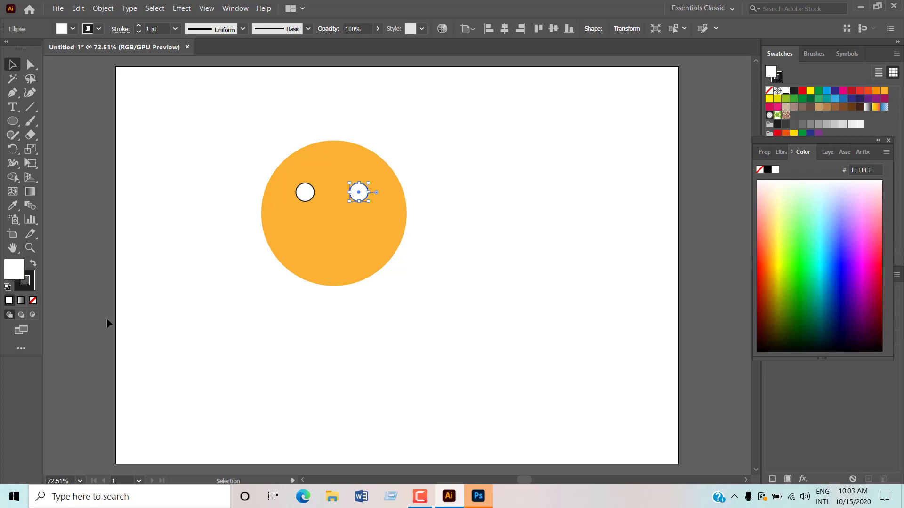
pyautogui.click(30, 289)
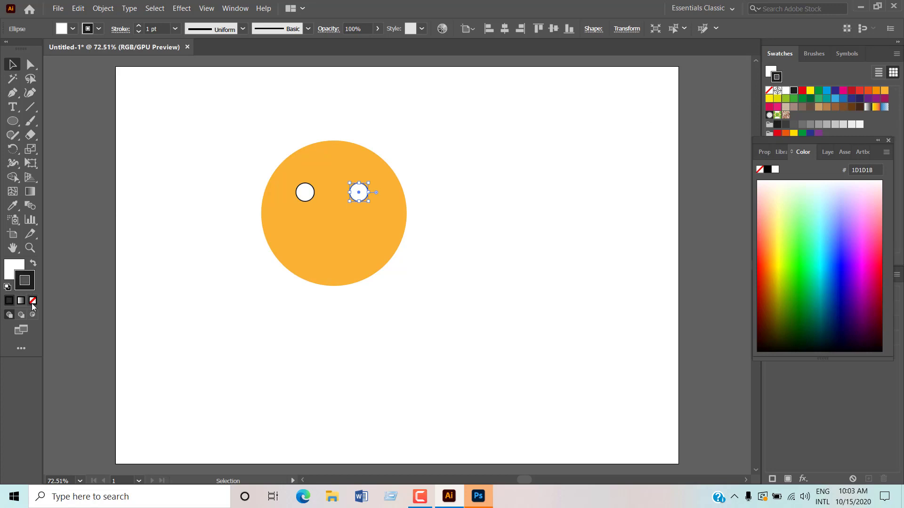
pyautogui.click(21, 300)
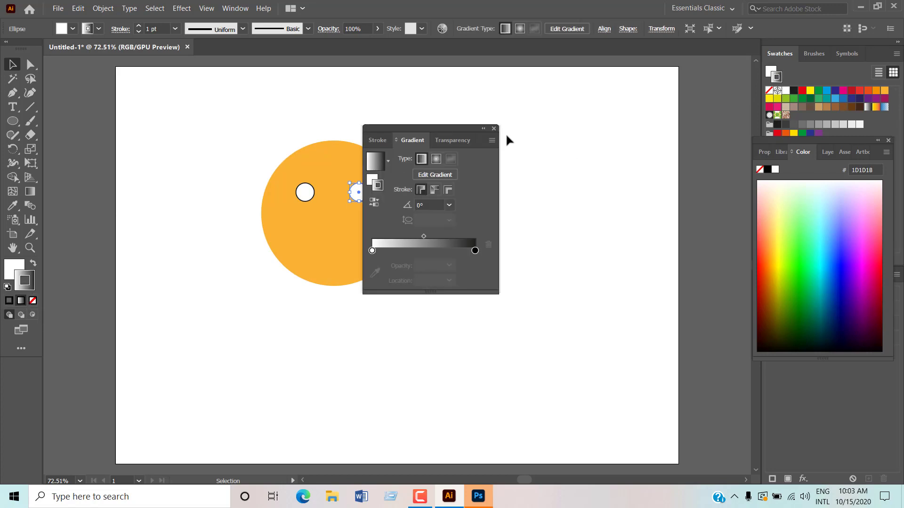
pyautogui.click(532, 137)
pyautogui.click(518, 171)
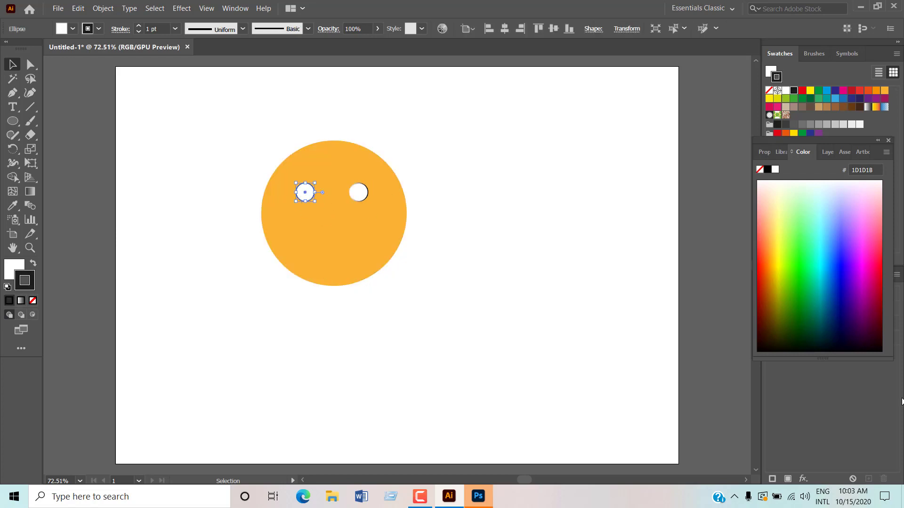
pyautogui.click(20, 301)
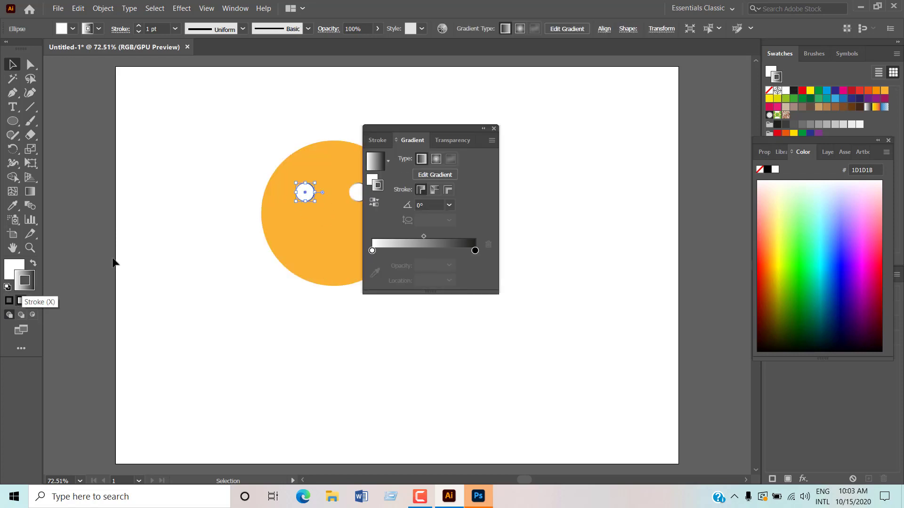
pyautogui.click(493, 128)
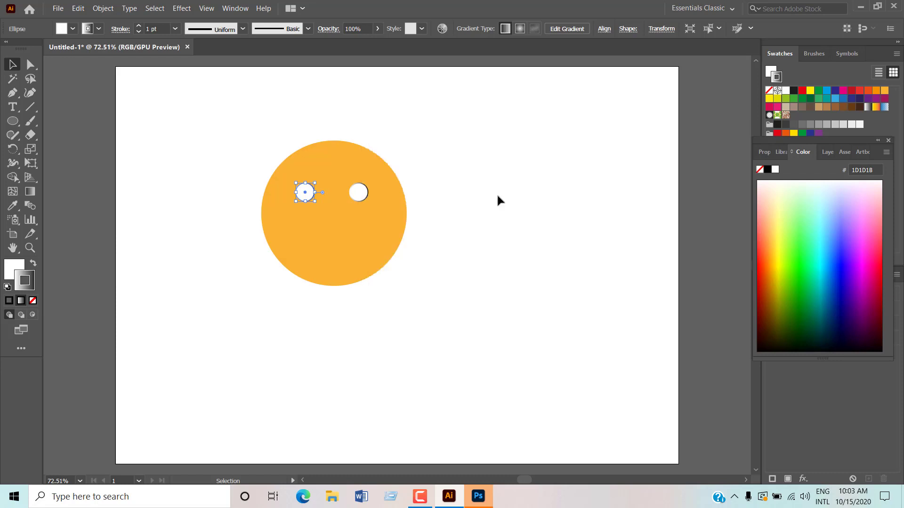
pyautogui.click(497, 196)
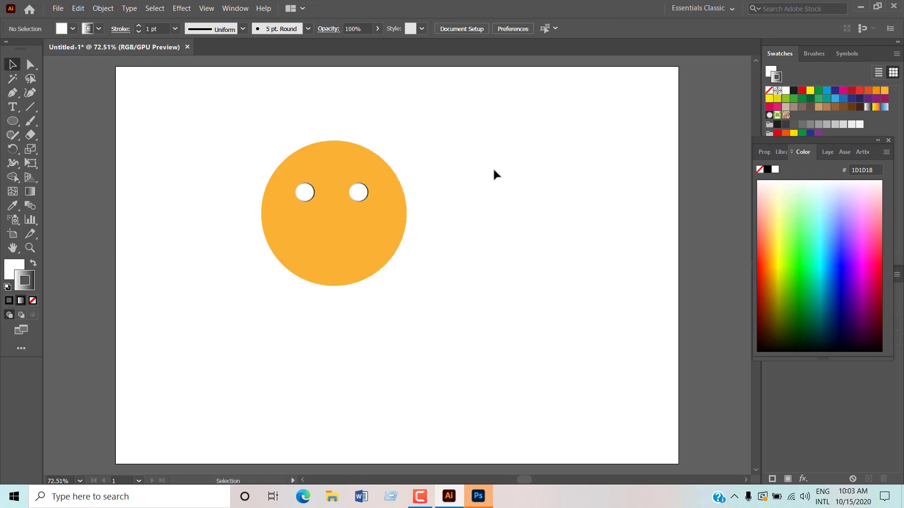
# - Draw a tiny ellipse and place copies of it at the centre of each eye
pyautogui.moveTo(13, 121); pyautogui.dragTo(61, 150)
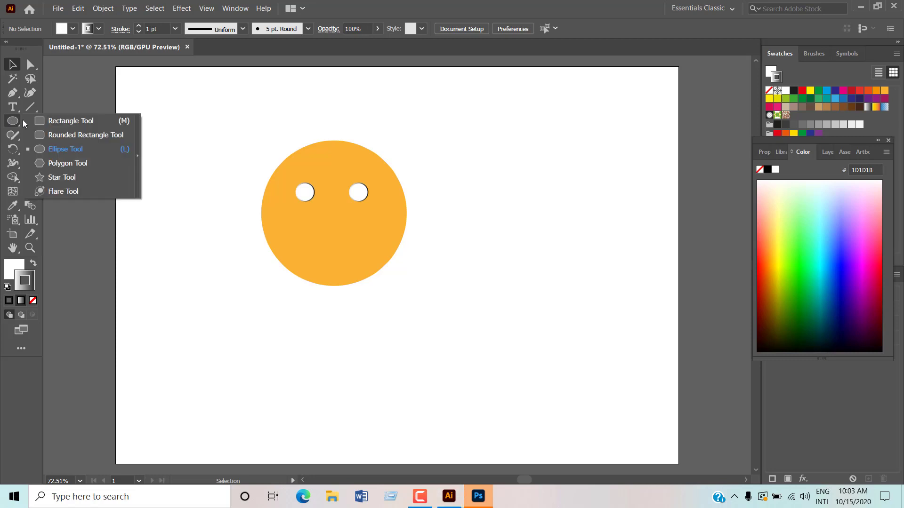
pyautogui.click(63, 149)
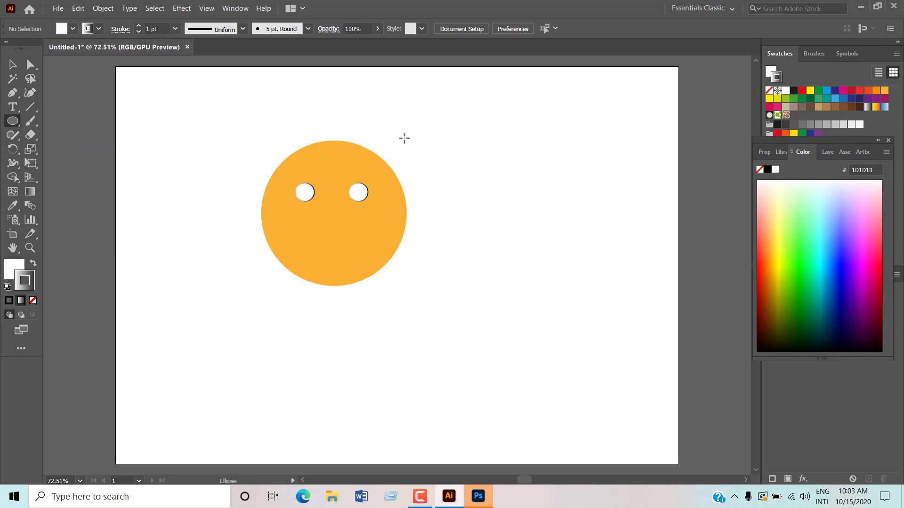
pyautogui.moveTo(423, 148); pyautogui.dragTo(424, 149)
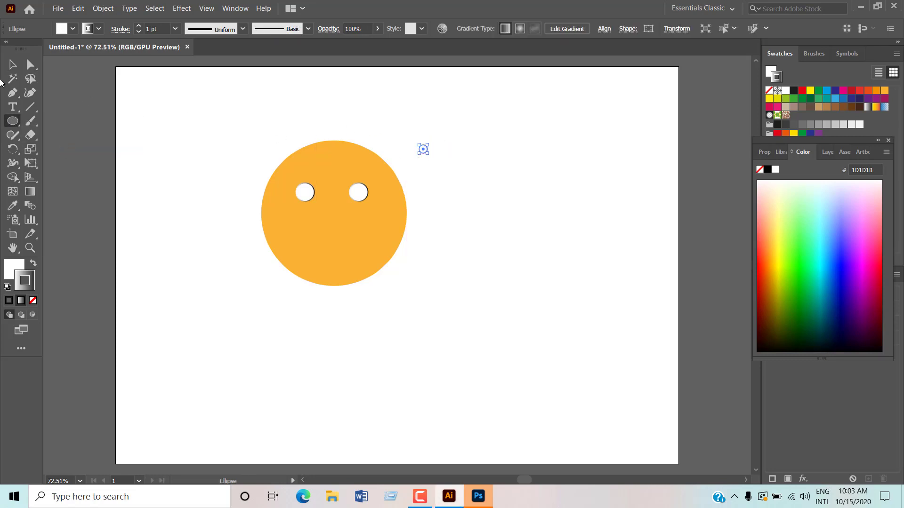
pyautogui.click(13, 65)
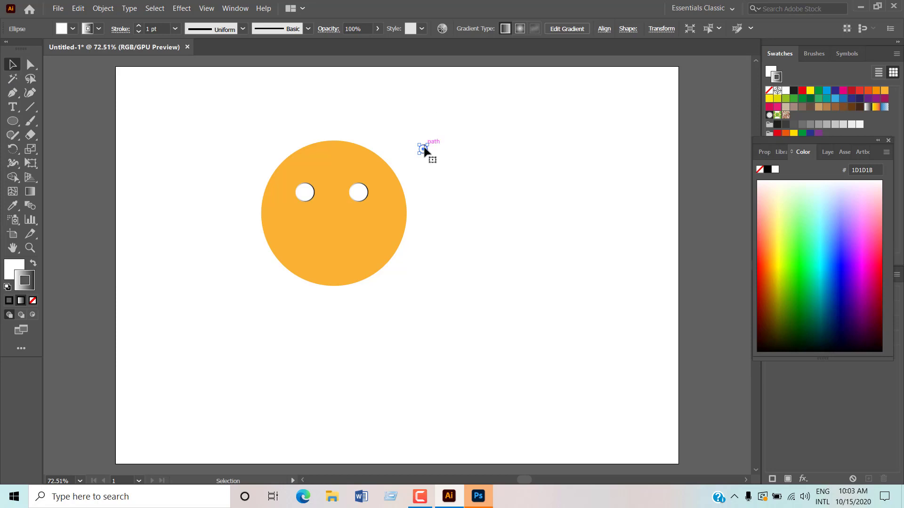
pyautogui.press('ctrl')
pyautogui.moveTo(426, 144); pyautogui.dragTo(305, 193)
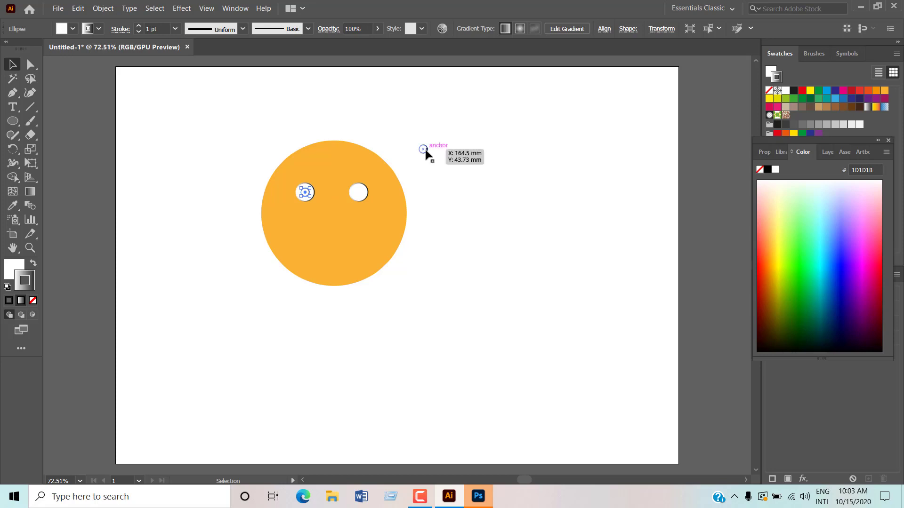
pyautogui.moveTo(423, 150); pyautogui.dragTo(359, 193)
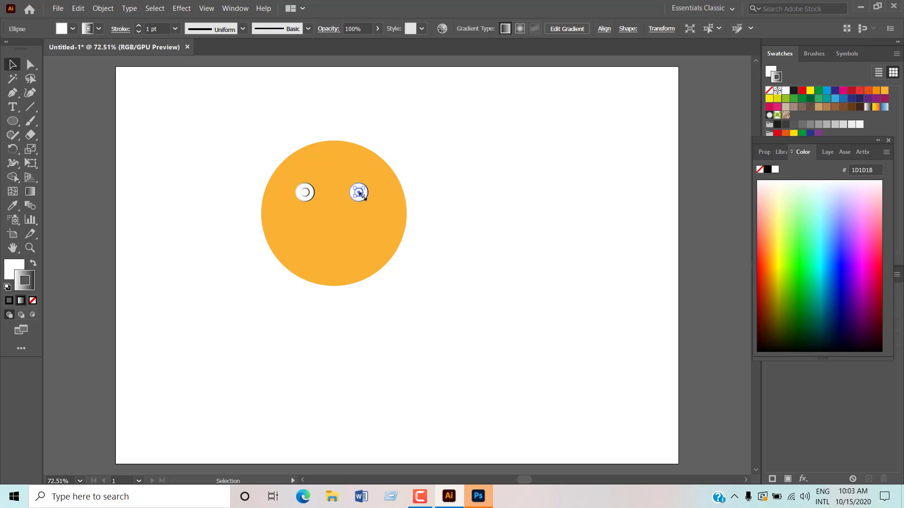
# - Fill both pupils with the black swatch
pyautogui.click(305, 196)
pyautogui.click(9, 269)
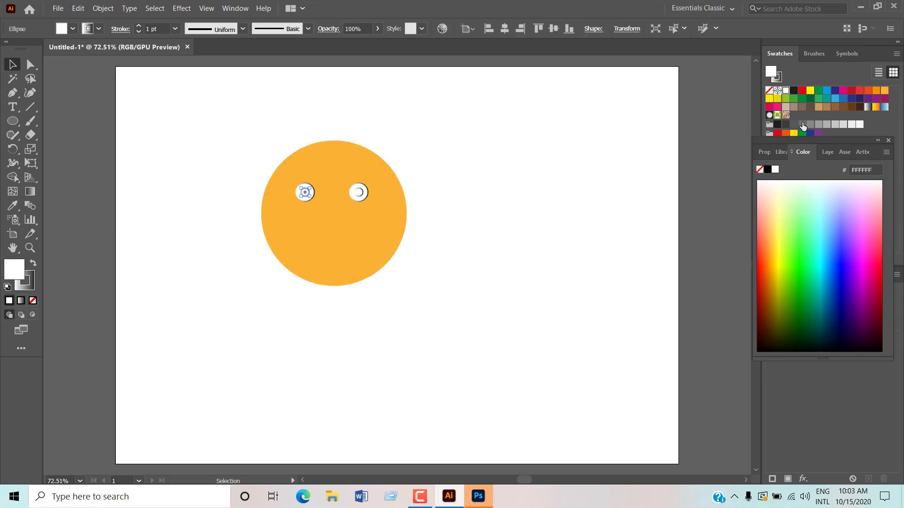
pyautogui.click(794, 91)
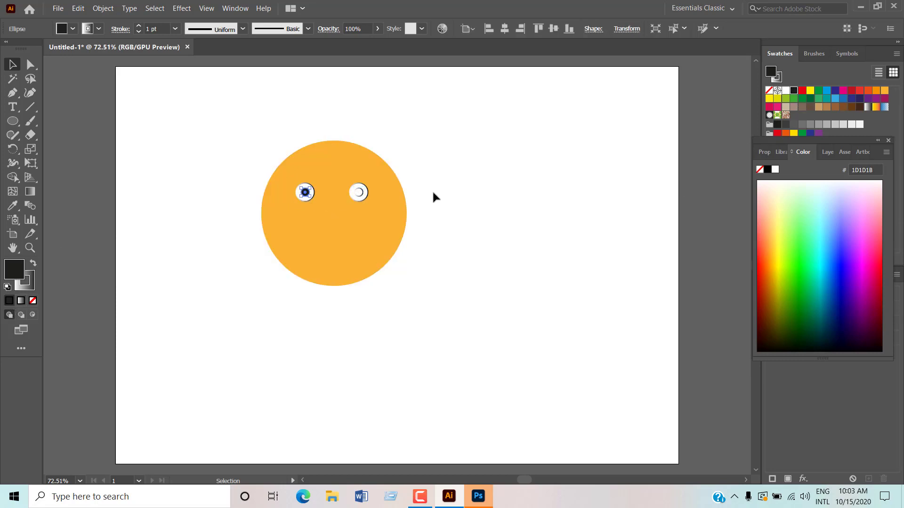
pyautogui.click(440, 202)
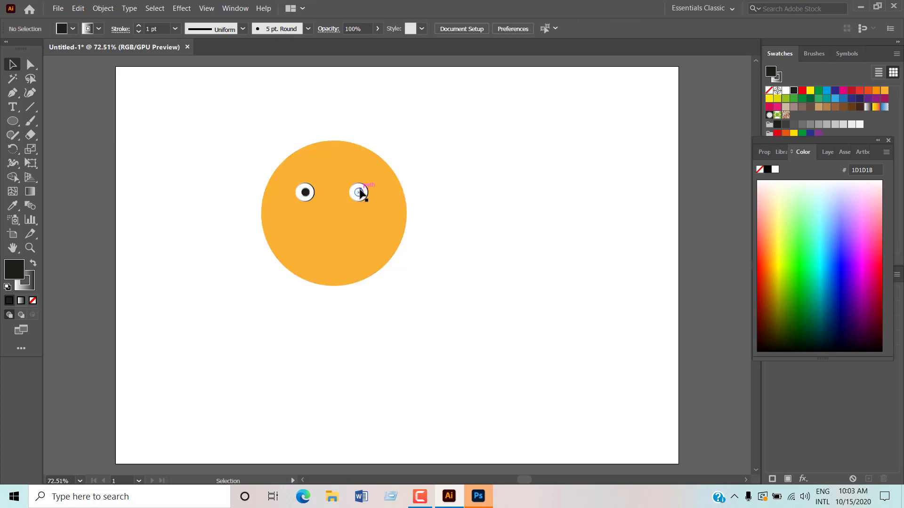
pyautogui.click(359, 193)
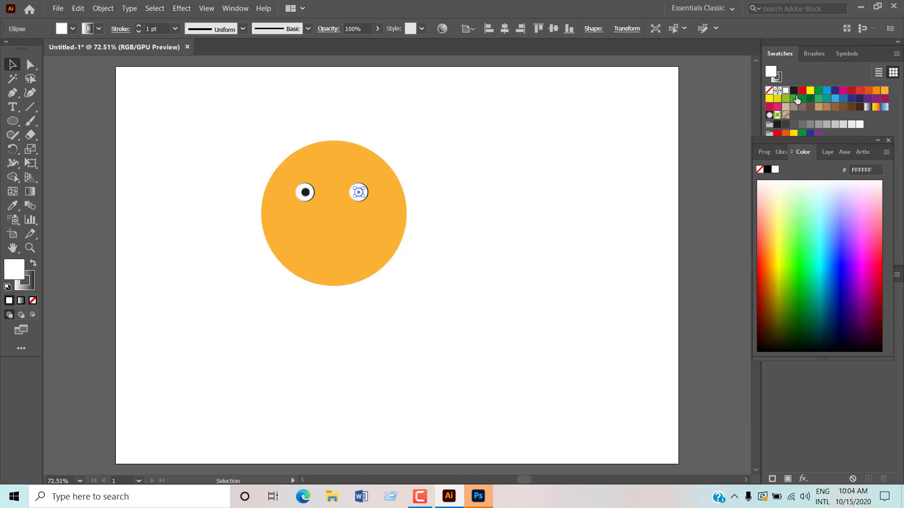
pyautogui.click(795, 91)
pyautogui.click(547, 264)
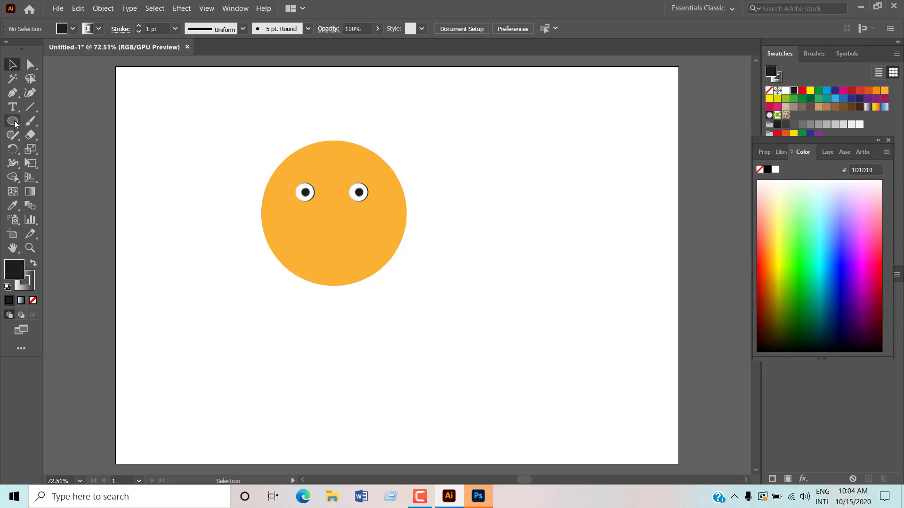
# - Draw a small ellipse near the top-left and bend it into an arched eyebrow with the Curvature Tool
pyautogui.moveTo(13, 121); pyautogui.dragTo(40, 136)
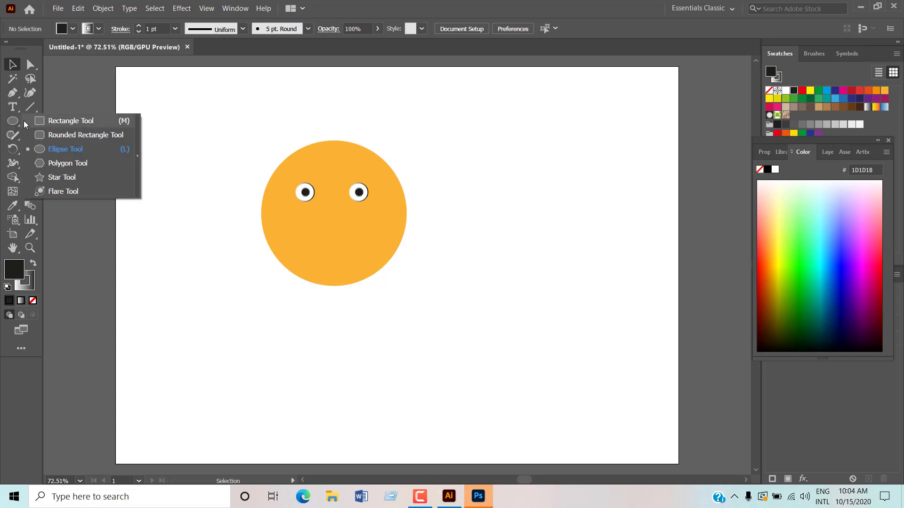
pyautogui.click(48, 149)
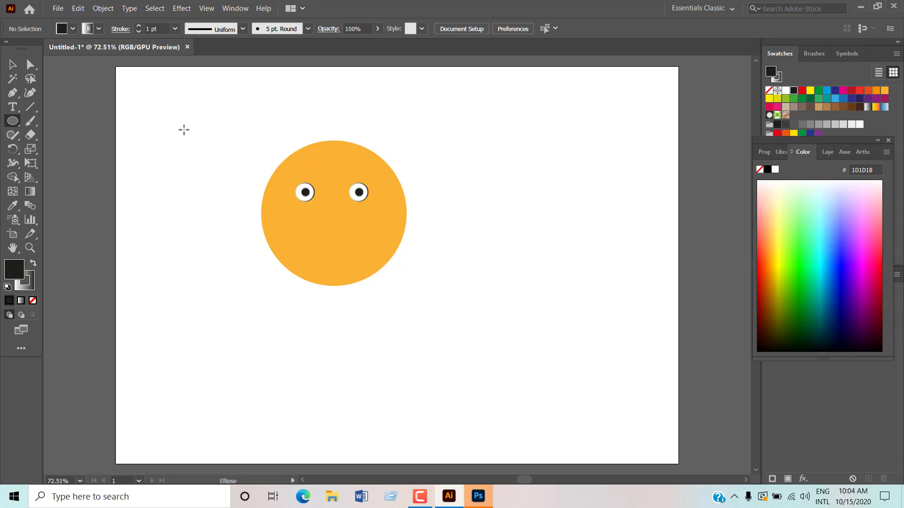
pyautogui.moveTo(178, 130); pyautogui.dragTo(217, 140)
pyautogui.click(13, 65)
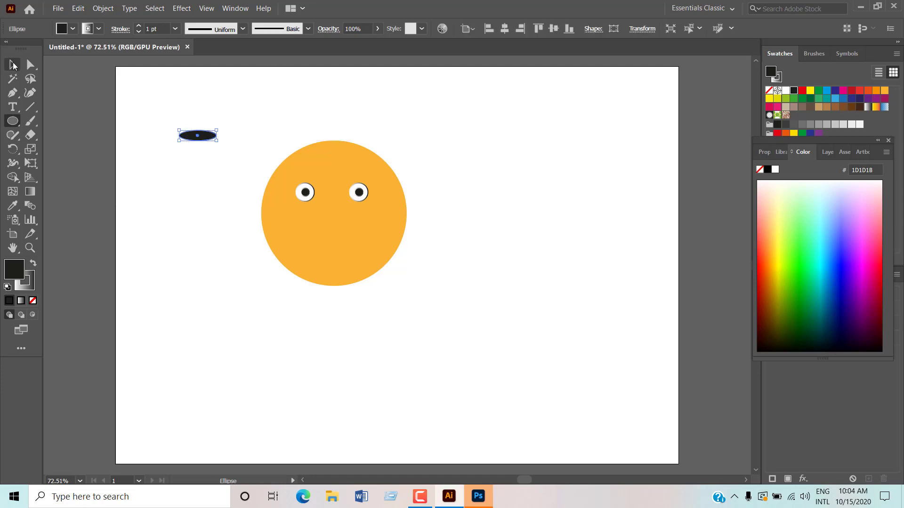
pyautogui.click(31, 92)
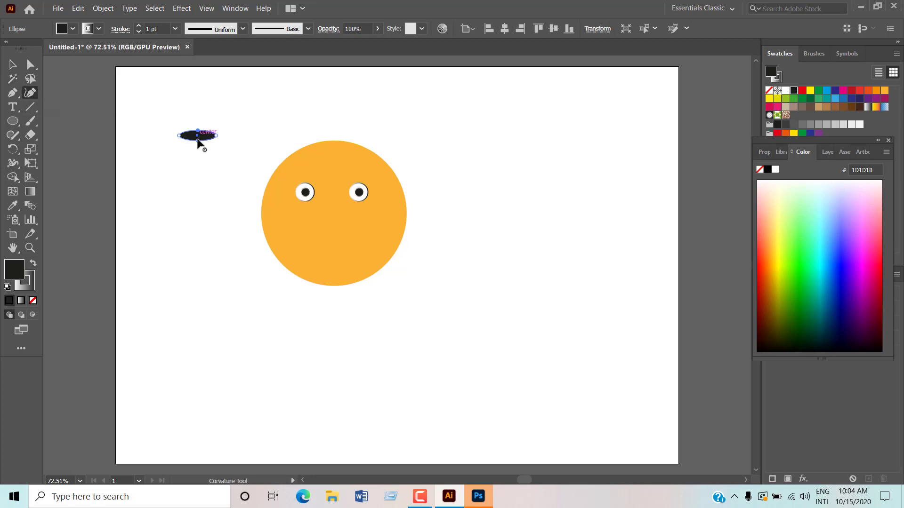
pyautogui.moveTo(197, 140); pyautogui.dragTo(197, 134)
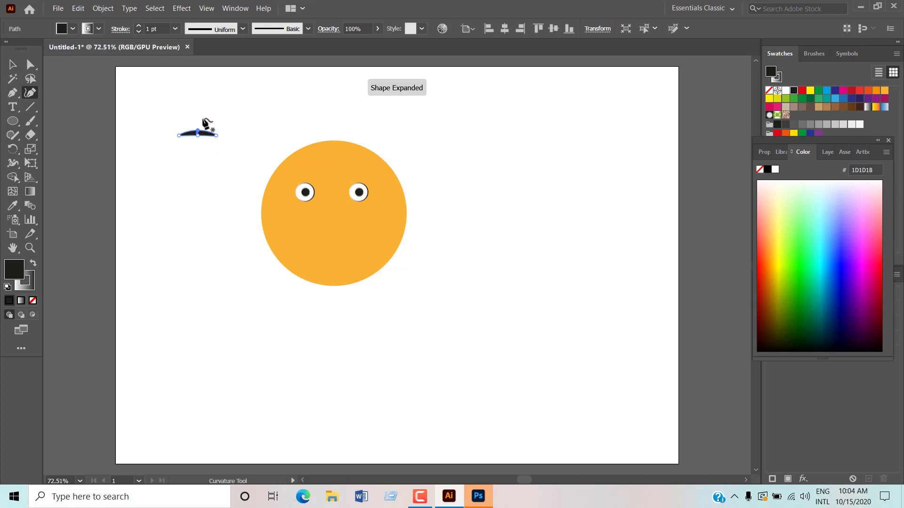
pyautogui.click(177, 137)
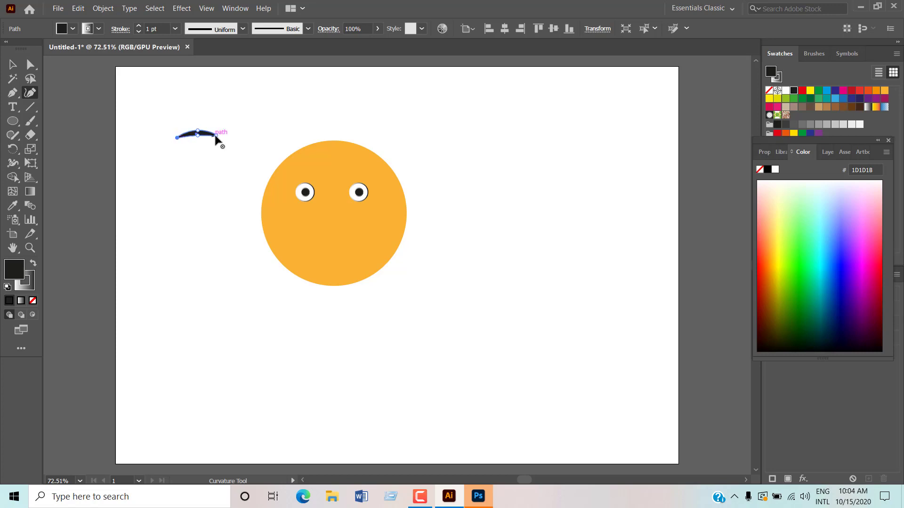
pyautogui.click(218, 138)
pyautogui.click(9, 66)
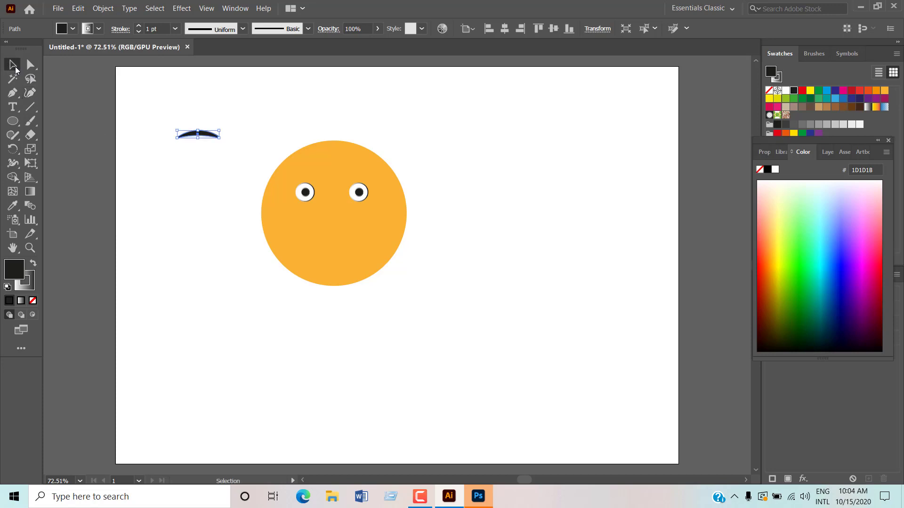
pyautogui.click(223, 162)
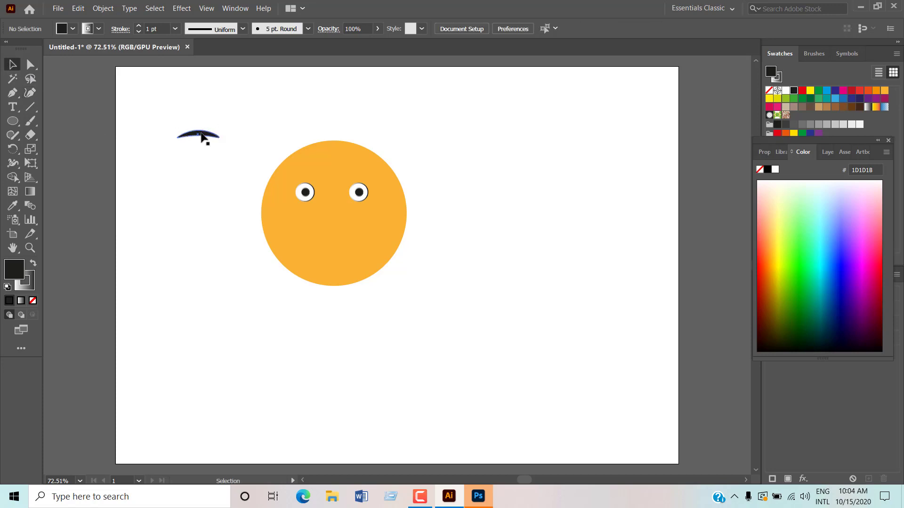
# - Move the eyebrow above the left eye and place an Alt-dragged copy above the right eye
pyautogui.click(202, 137)
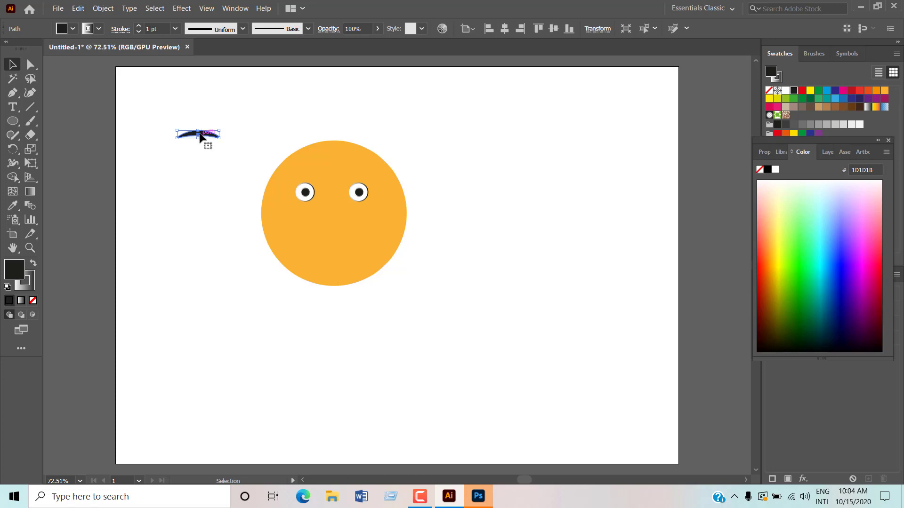
pyautogui.moveTo(201, 134)
pyautogui.mouseDown()
pyautogui.moveTo(316, 175)
pyautogui.moveTo(302, 173)
pyautogui.mouseUp()
pyautogui.moveTo(202, 138); pyautogui.dragTo(361, 169)
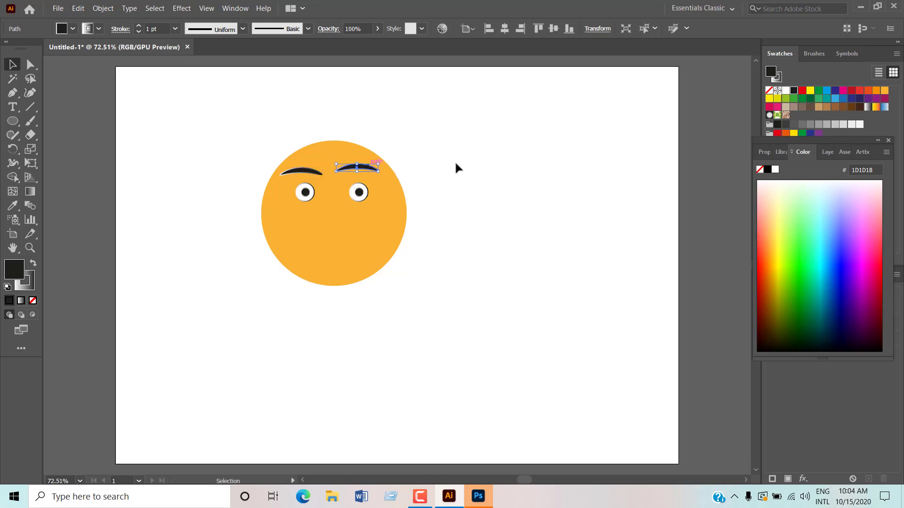
pyautogui.click(464, 175)
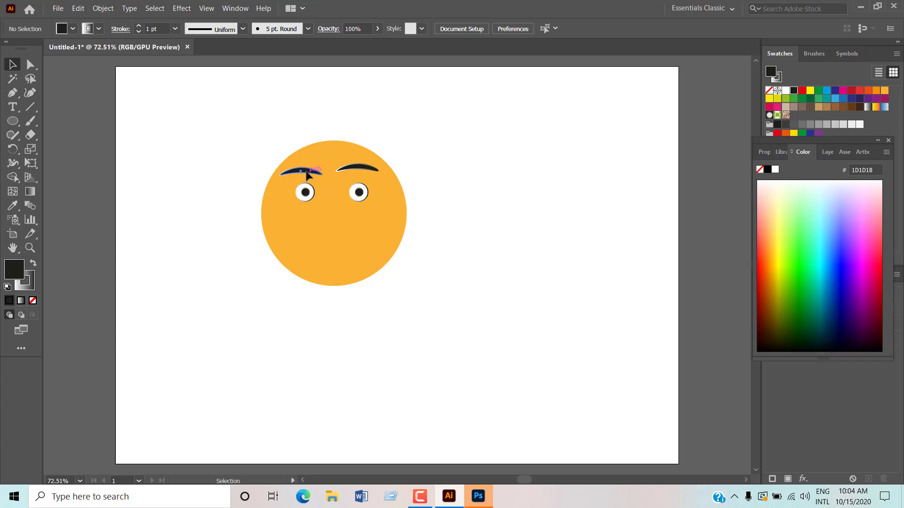
pyautogui.moveTo(307, 175); pyautogui.dragTo(310, 174)
pyautogui.click(433, 177)
pyautogui.click(23, 121)
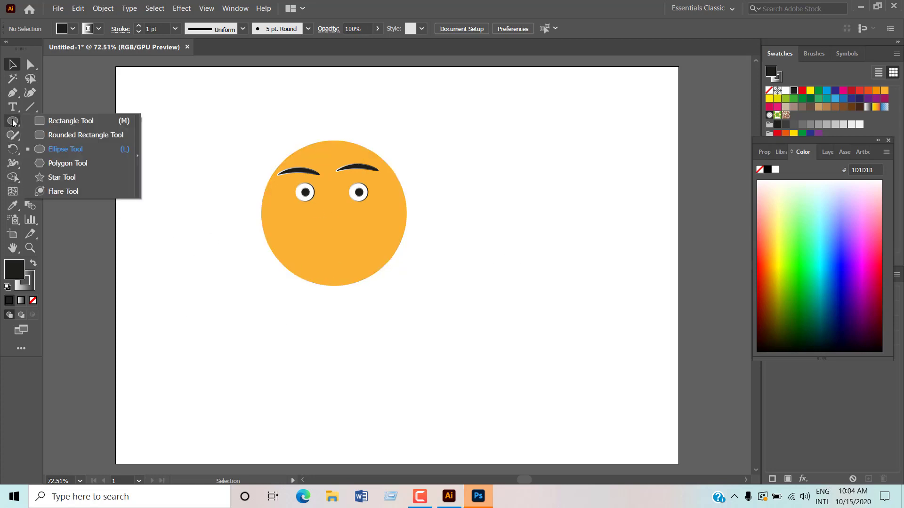
# - Draw a thin dark rectangle and move it below the eyes as a straight mouth
pyautogui.click(71, 121)
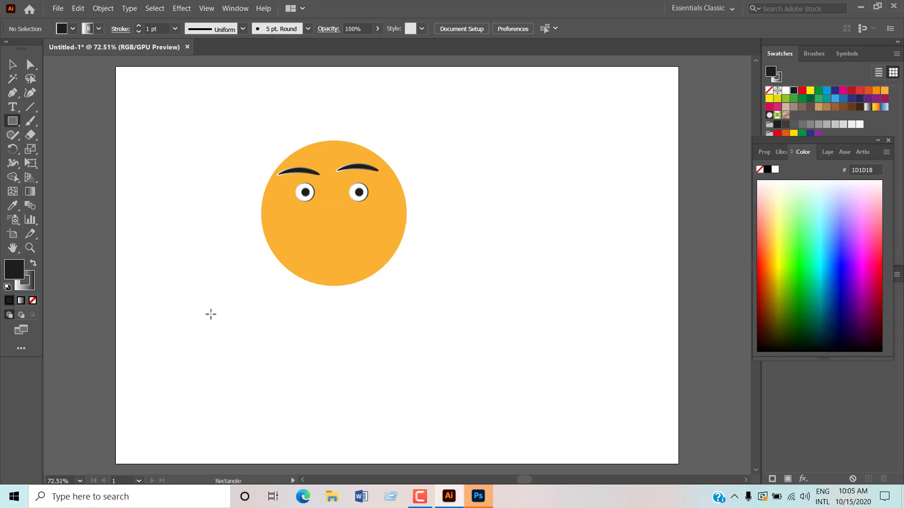
pyautogui.moveTo(210, 314); pyautogui.dragTo(249, 319)
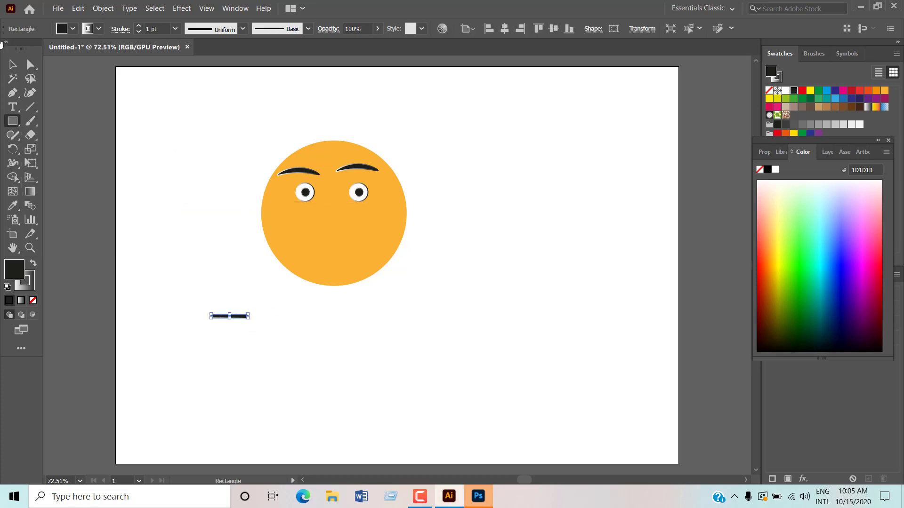
pyautogui.click(13, 64)
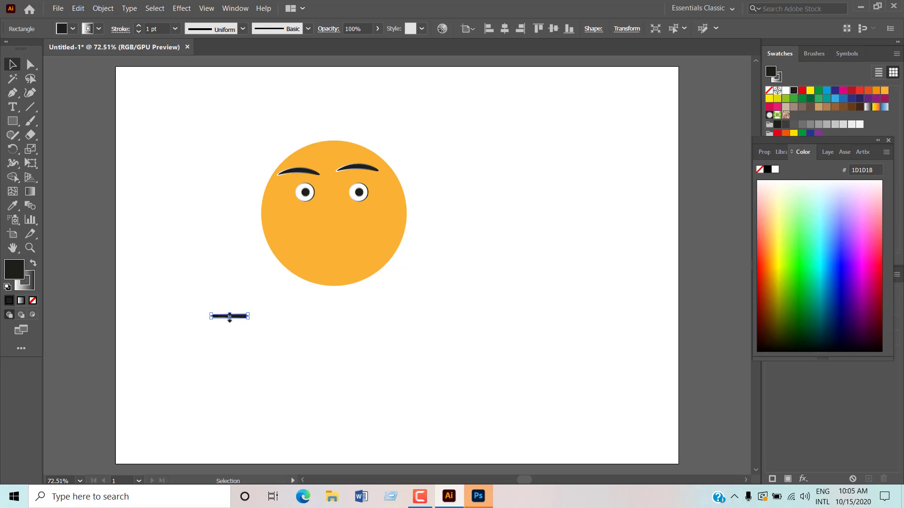
pyautogui.moveTo(230, 317)
pyautogui.mouseDown()
pyautogui.moveTo(328, 264)
pyautogui.moveTo(327, 243)
pyautogui.mouseUp()
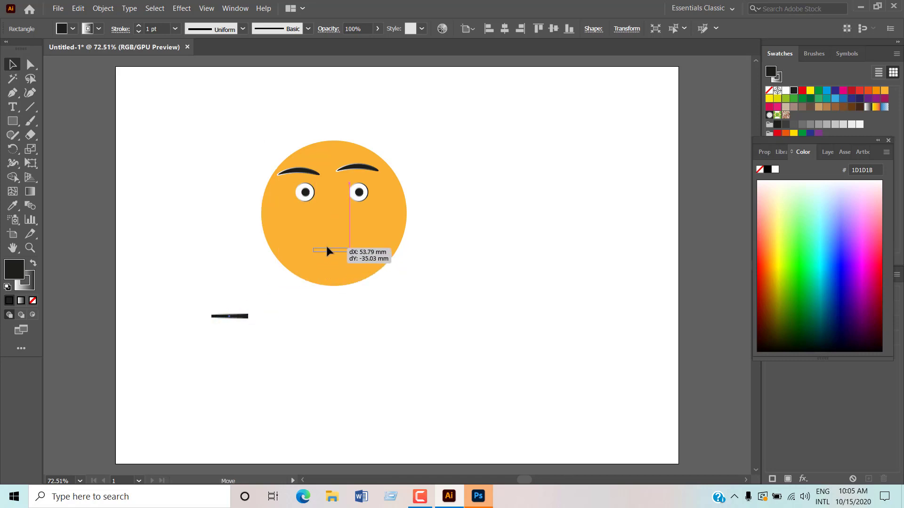
pyautogui.moveTo(327, 243); pyautogui.dragTo(324, 240)
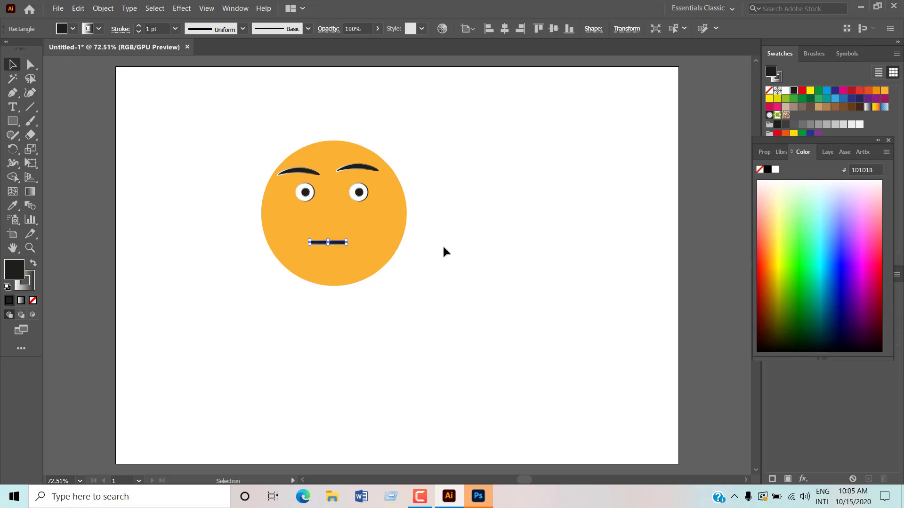
pyautogui.click(443, 247)
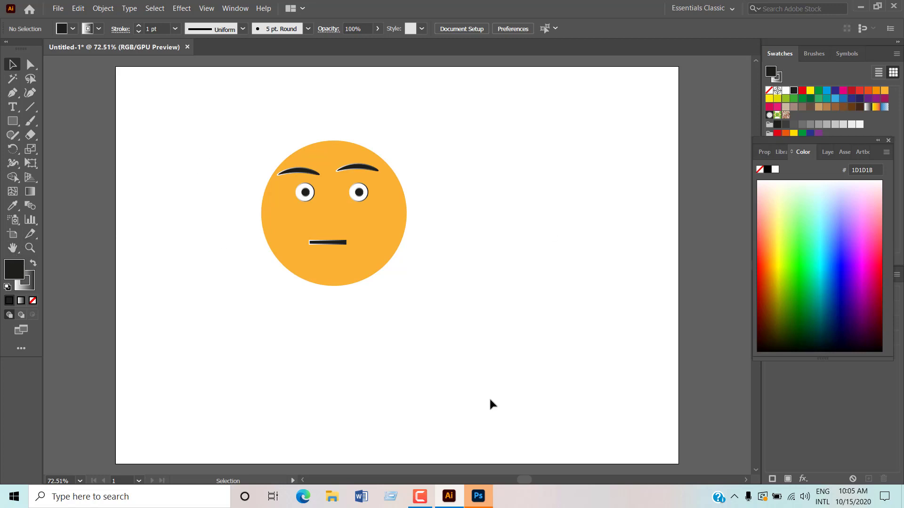
# - Switch the fill to a gradient for the cheek shapes
pyautogui.click(30, 191)
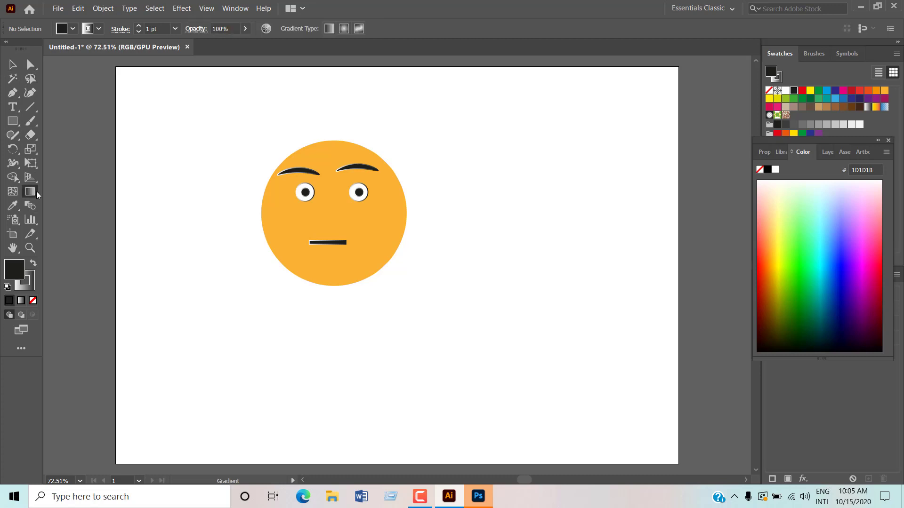
pyautogui.click(19, 301)
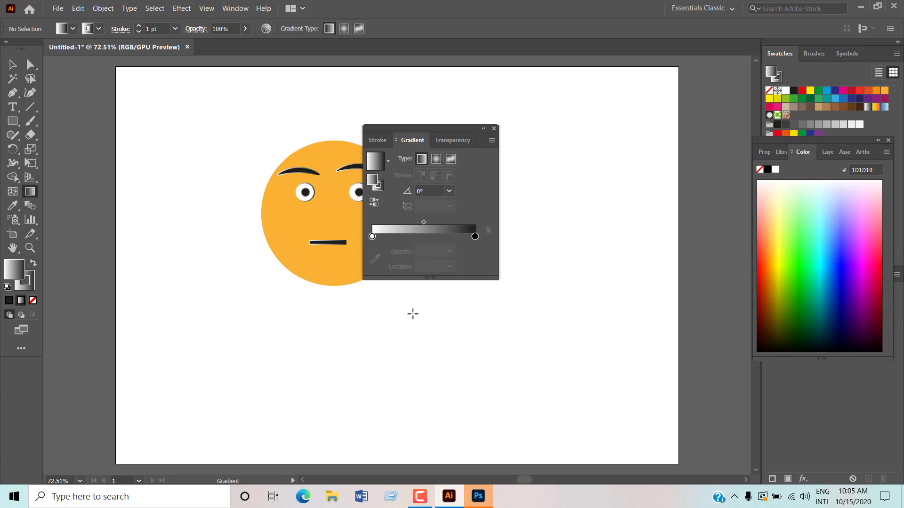
pyautogui.click(493, 129)
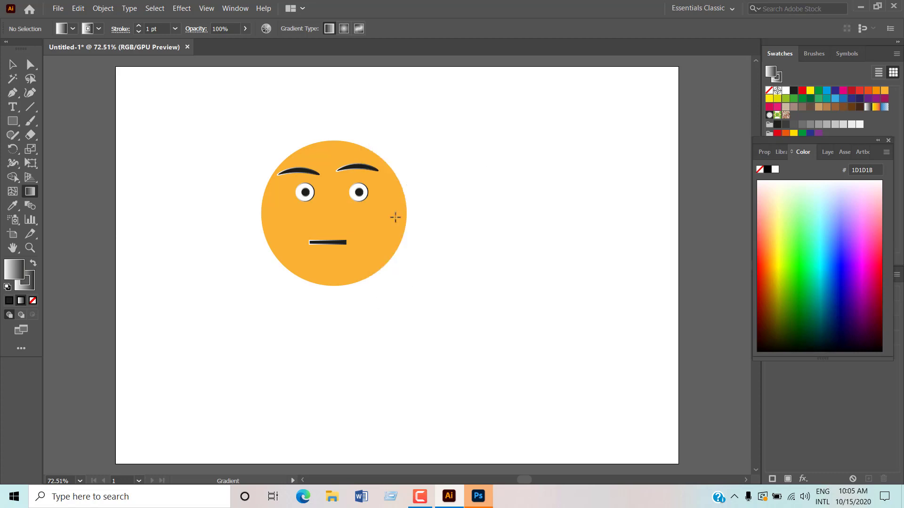
# - Draw gradient ellipses on the right and left cheeks, then select the right one
pyautogui.click(13, 121)
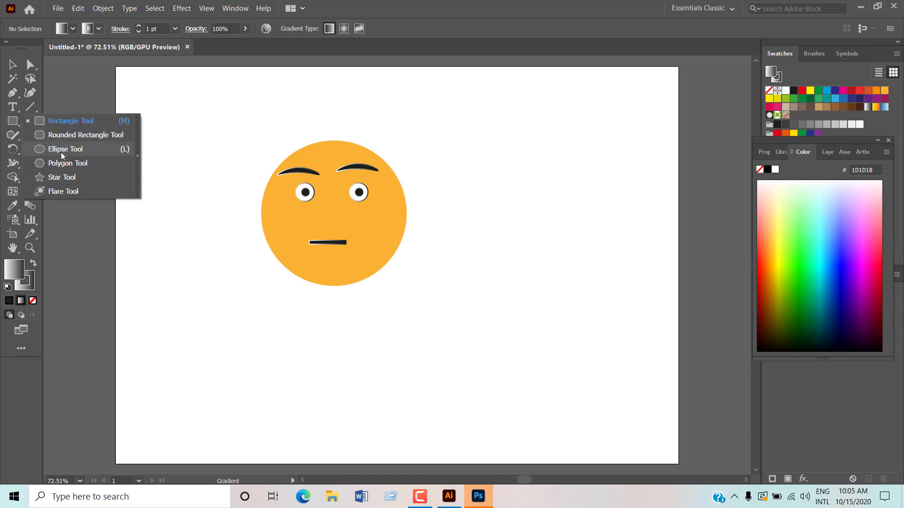
pyautogui.click(60, 149)
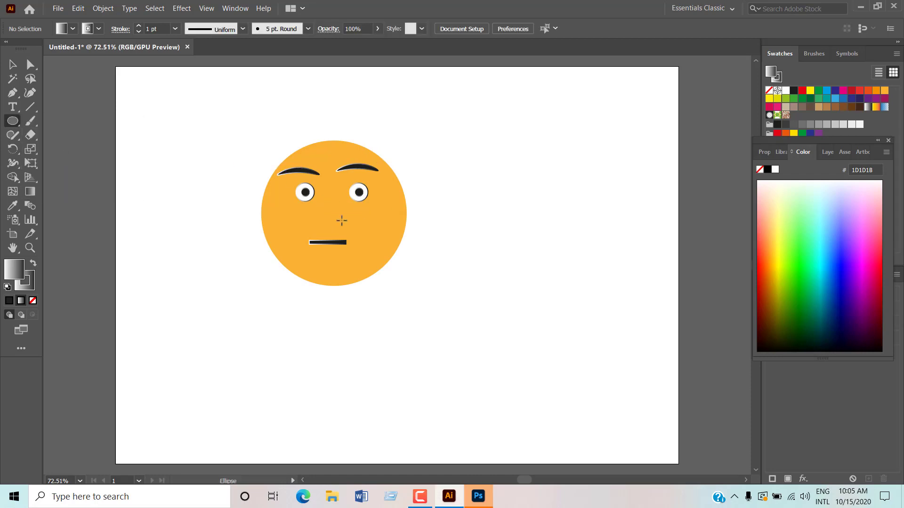
pyautogui.moveTo(368, 217); pyautogui.dragTo(390, 232)
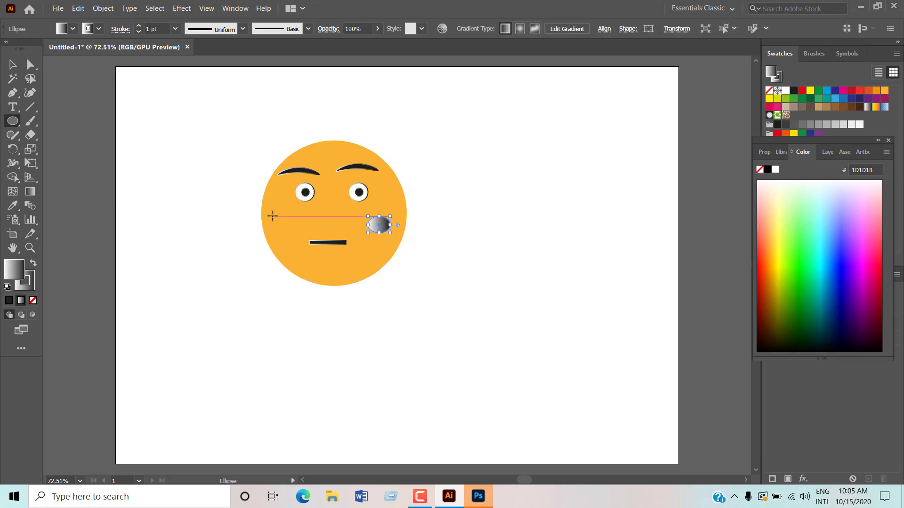
pyautogui.moveTo(272, 217); pyautogui.dragTo(296, 240)
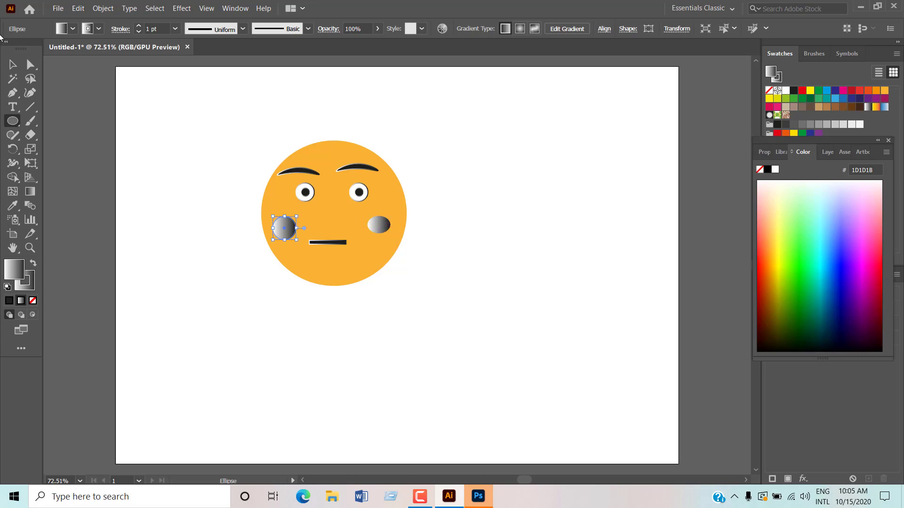
pyautogui.press('v')
pyautogui.click(380, 224)
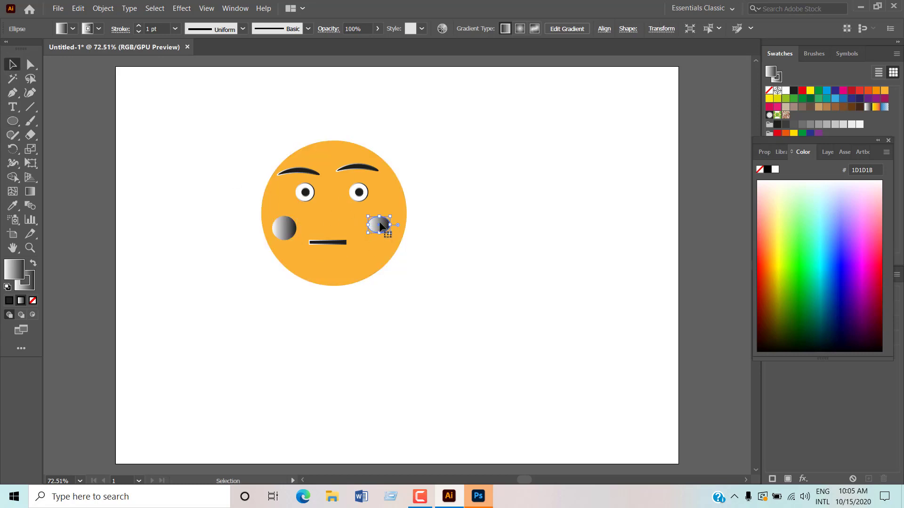
# - Make the right cheek a round circle with a pink fill and no outline
pyautogui.moveTo(381, 217); pyautogui.dragTo(380, 212)
pyautogui.click(423, 228)
pyautogui.click(379, 229)
pyautogui.click(777, 229)
pyautogui.click(500, 243)
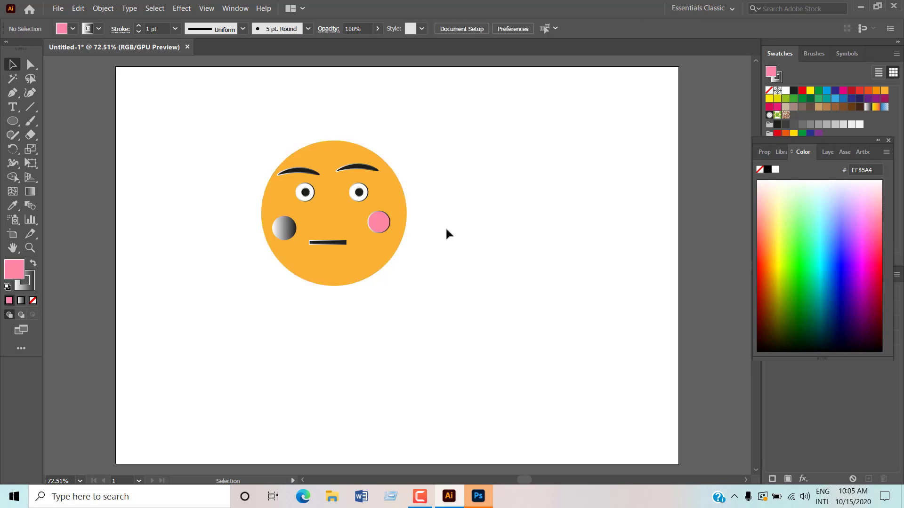
pyautogui.click(378, 226)
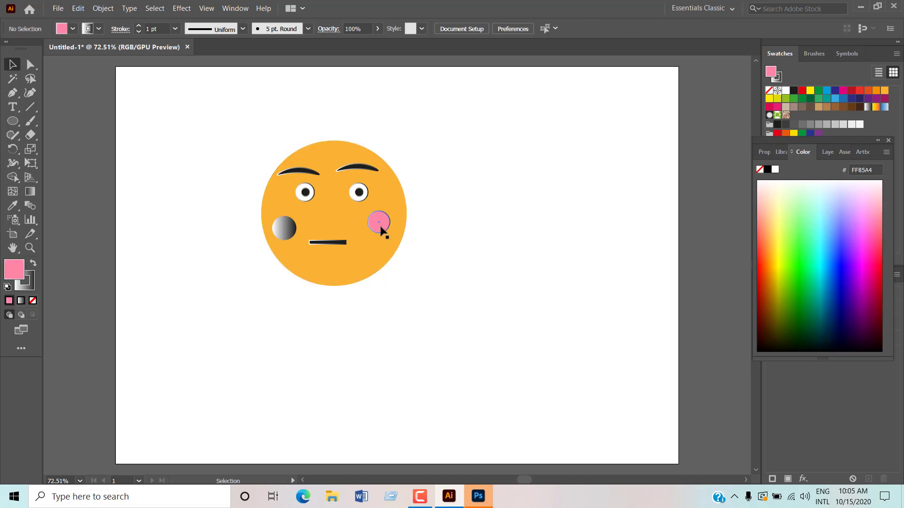
pyautogui.click(29, 284)
pyautogui.click(33, 300)
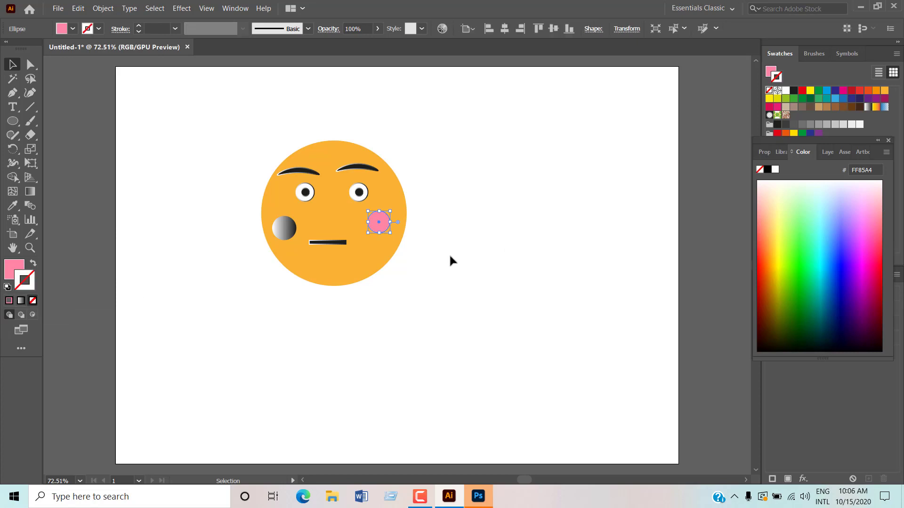
# - Give the left cheek a red outline and solid red fill, and recolour the right cheek red
pyautogui.click(255, 248)
pyautogui.click(281, 229)
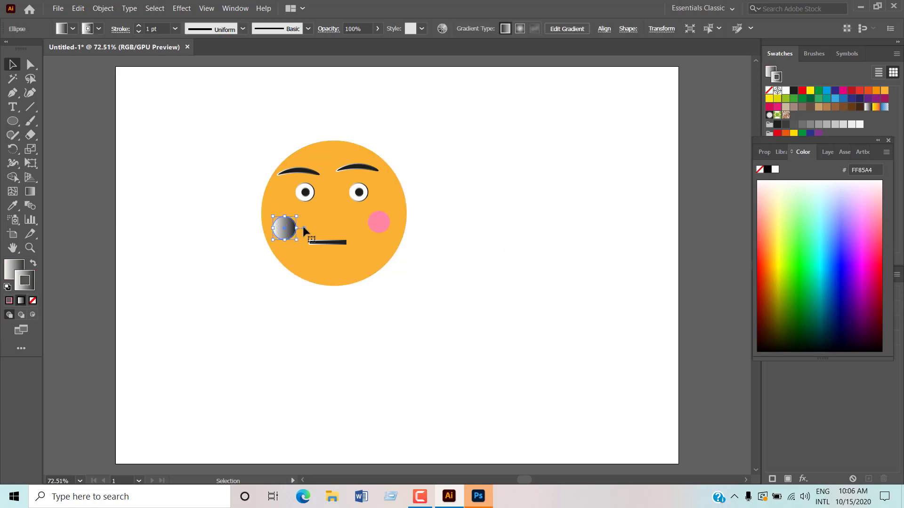
pyautogui.click(883, 249)
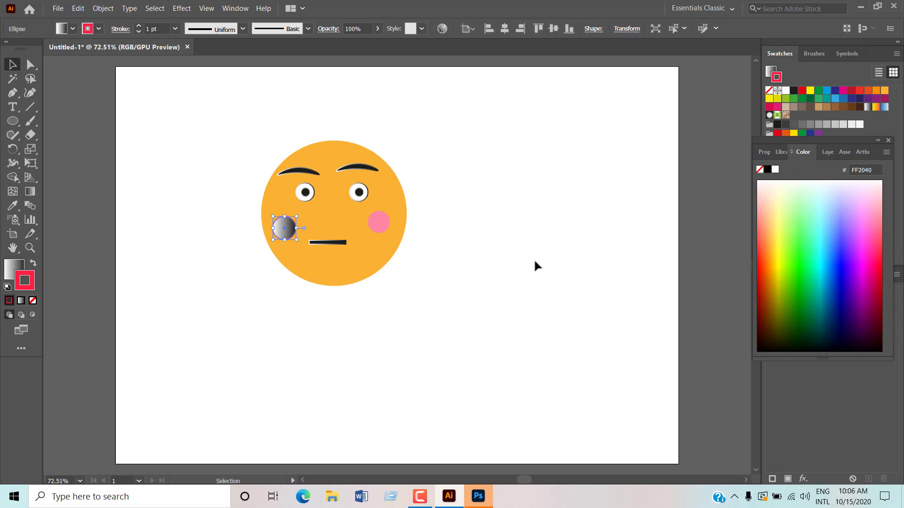
pyautogui.click(14, 273)
pyautogui.click(886, 250)
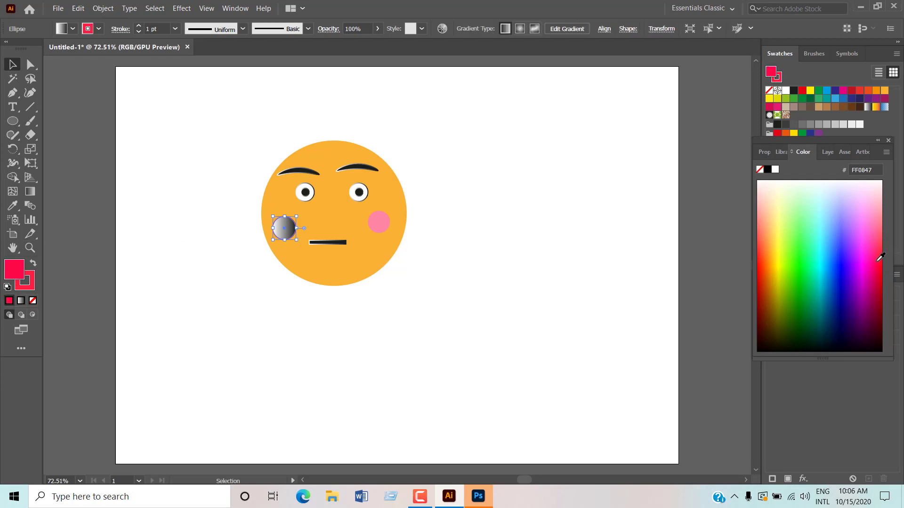
pyautogui.click(524, 272)
pyautogui.click(383, 228)
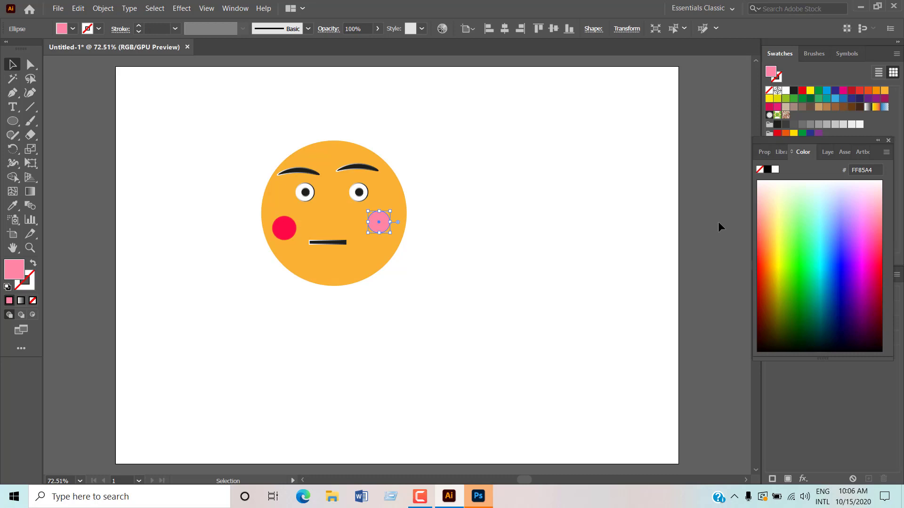
pyautogui.click(879, 246)
pyautogui.click(556, 244)
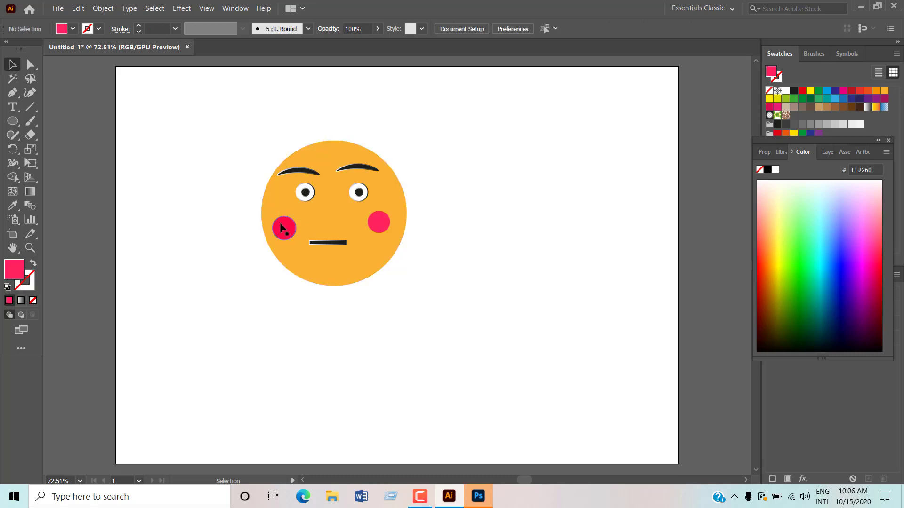
pyautogui.click(281, 225)
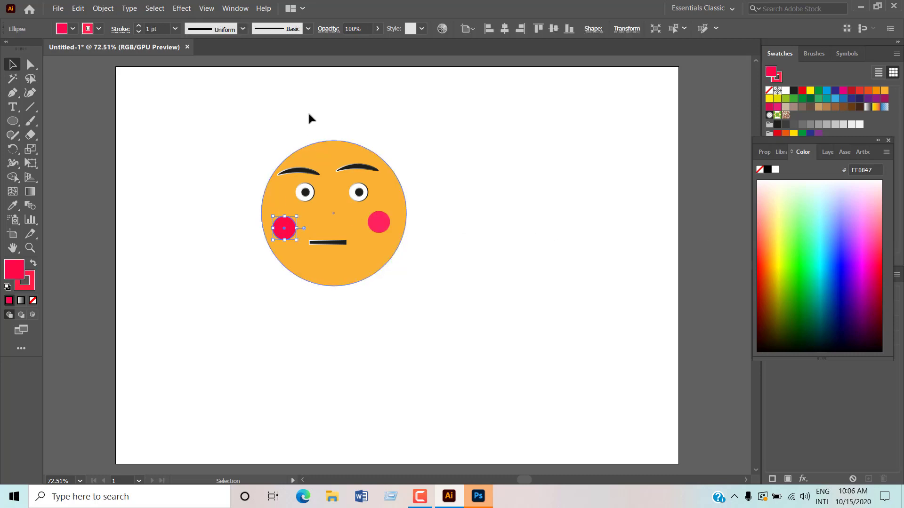
# - Apply a Gaussian Blur to the left cheek with default settings
pyautogui.click(103, 8)
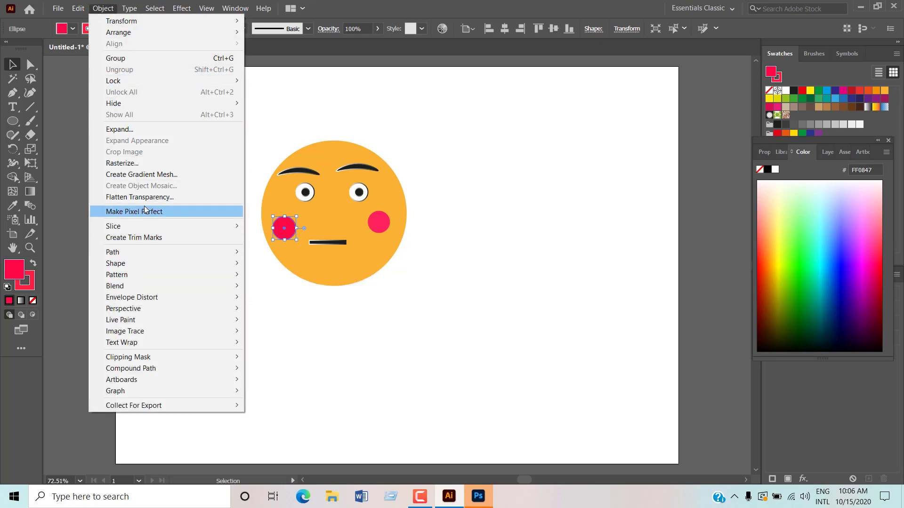
pyautogui.click(165, 9)
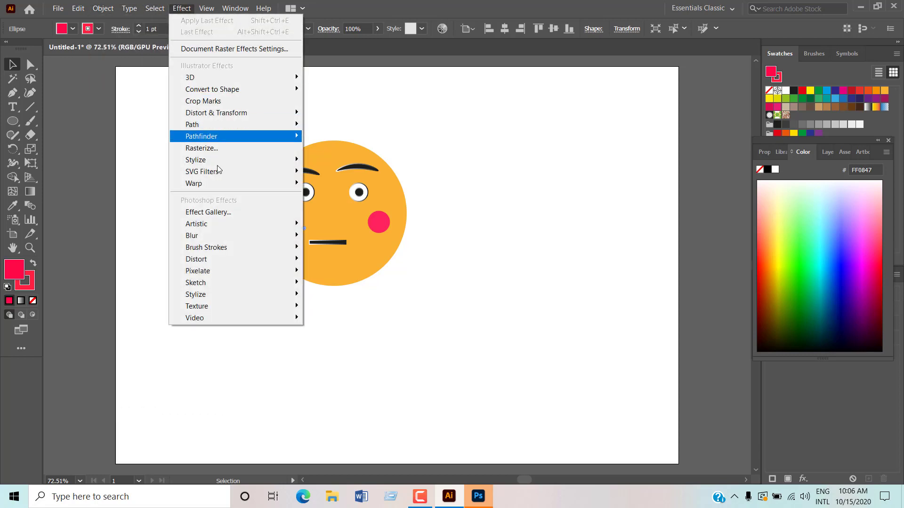
pyautogui.moveTo(212, 236)
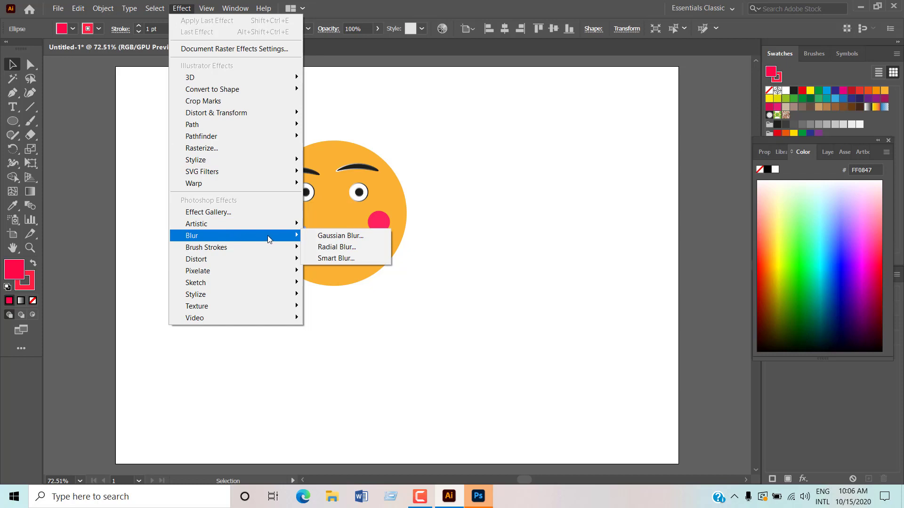
pyautogui.click(325, 236)
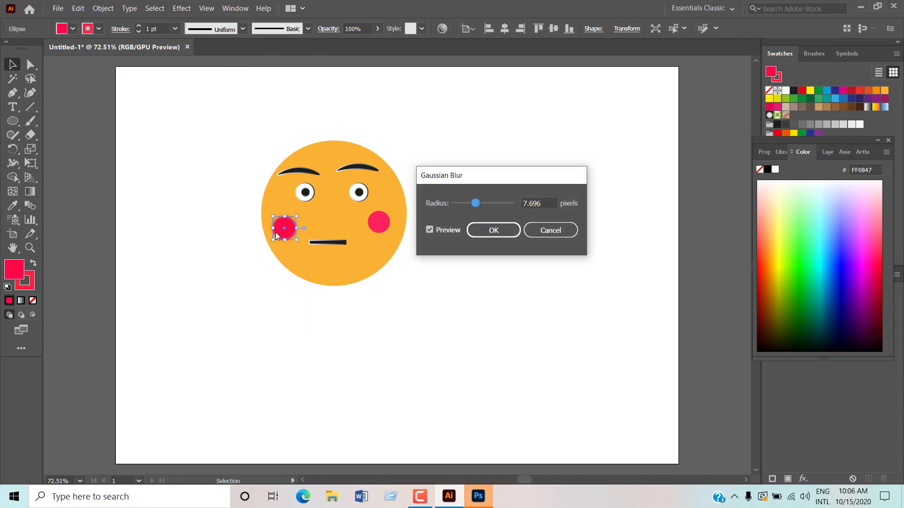
pyautogui.click(468, 234)
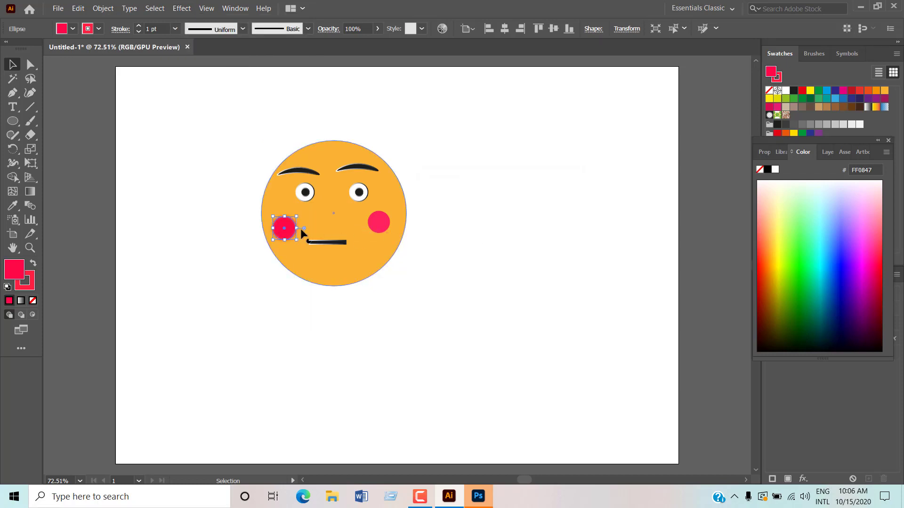
# - Reapply Gaussian Blur to the left cheek with the radius raised to about 51 px
pyautogui.click(182, 8)
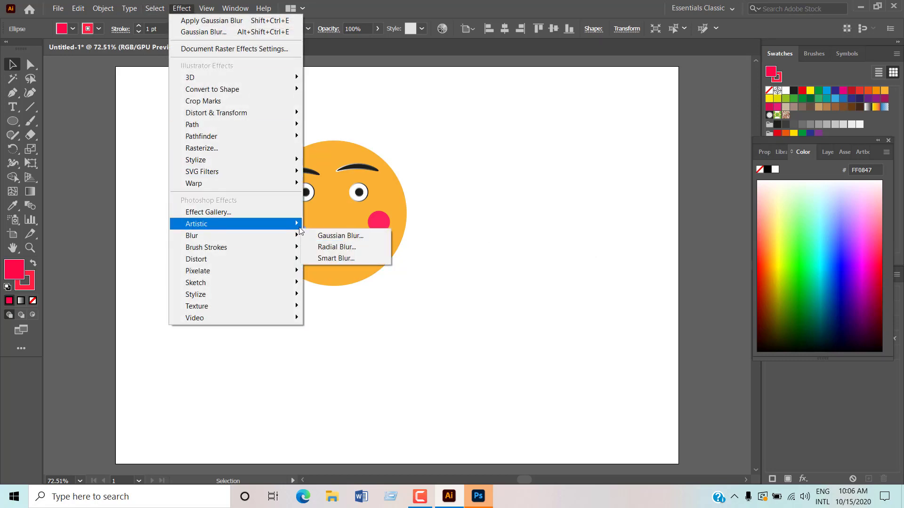
pyautogui.moveTo(192, 235)
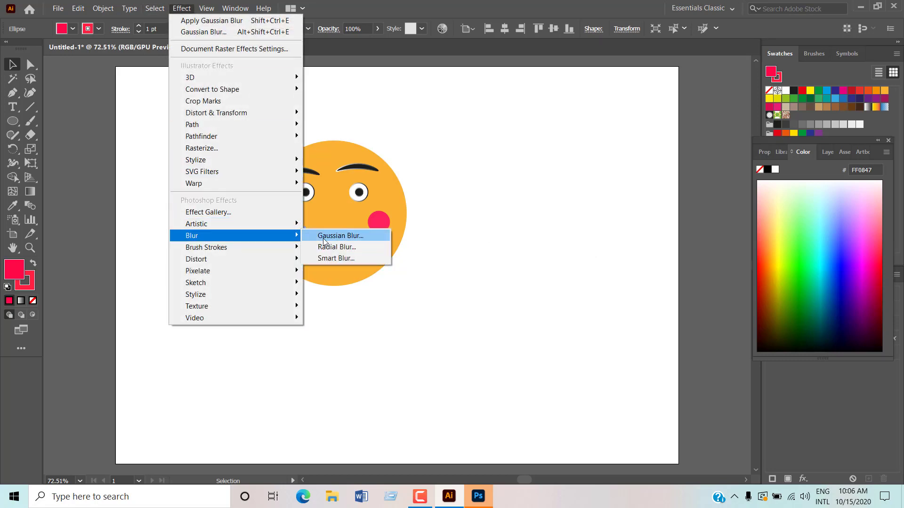
pyautogui.click(325, 236)
pyautogui.click(503, 273)
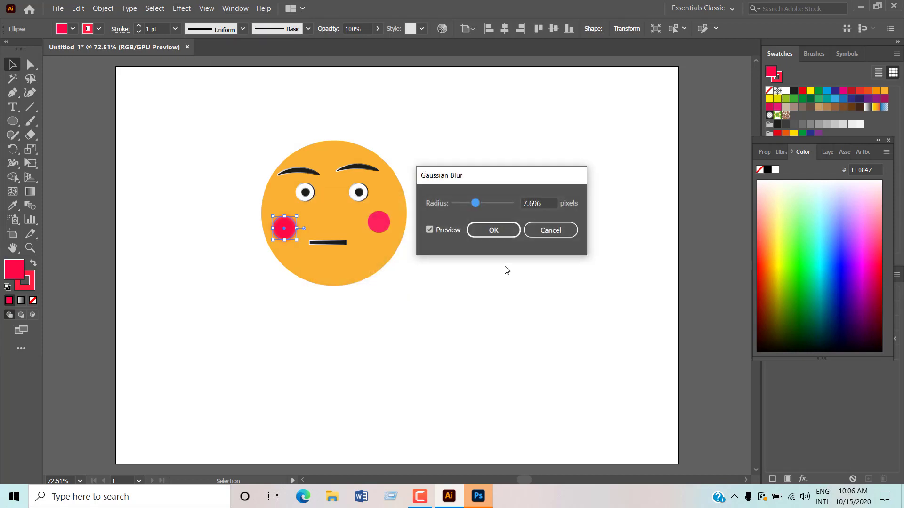
pyautogui.moveTo(479, 204); pyautogui.dragTo(488, 203)
pyautogui.moveTo(488, 203); pyautogui.dragTo(495, 201)
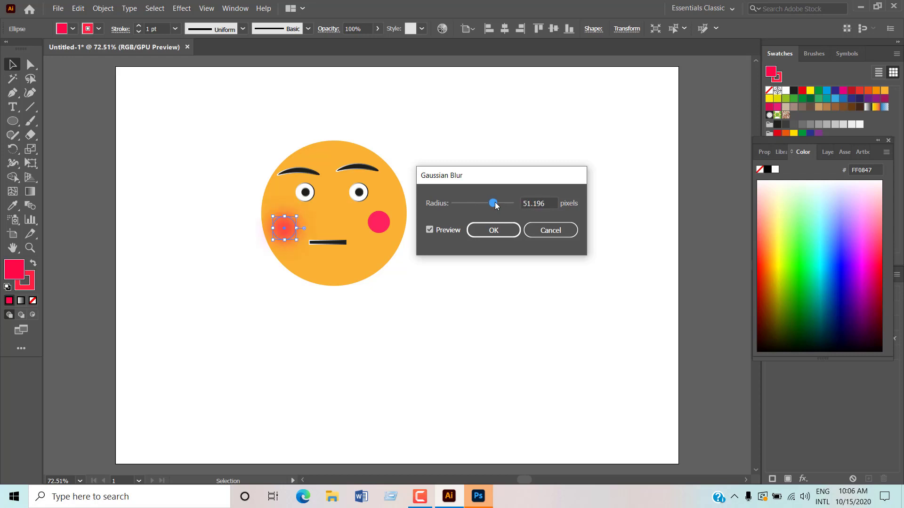
pyautogui.click(490, 233)
pyautogui.click(465, 216)
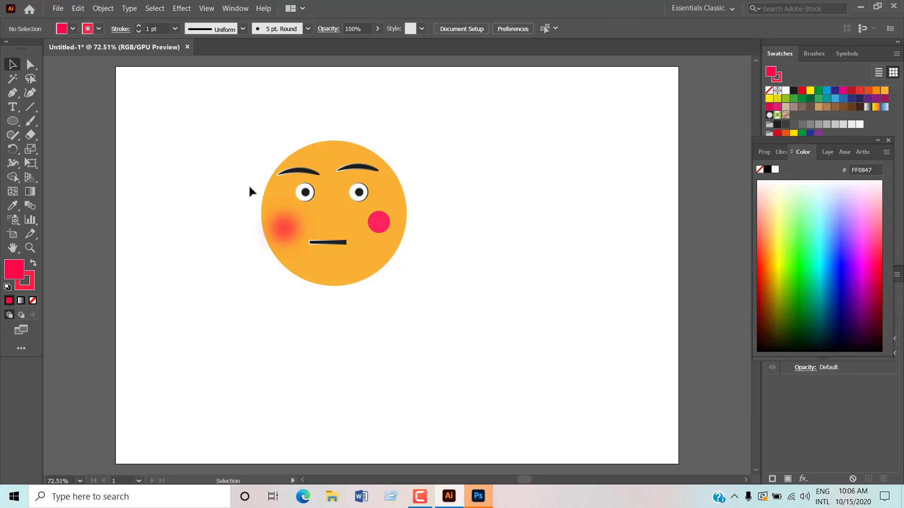
# - Blur the right cheek with a Gaussian Blur of about 58 px radius, then deselect
pyautogui.click(381, 221)
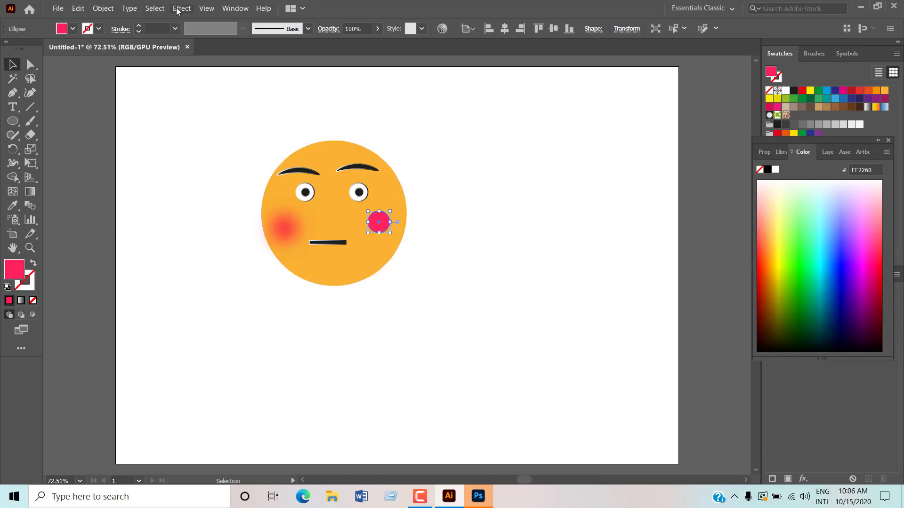
pyautogui.click(179, 9)
pyautogui.moveTo(212, 236)
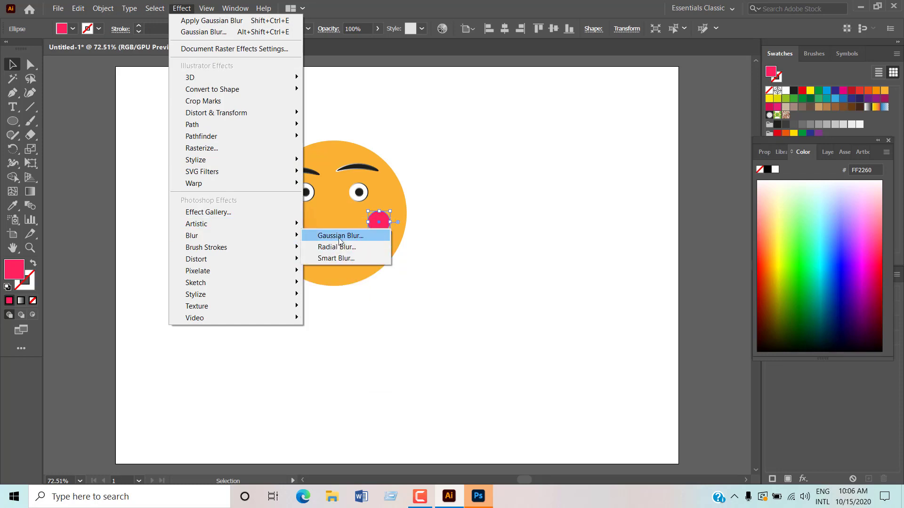
pyautogui.click(336, 236)
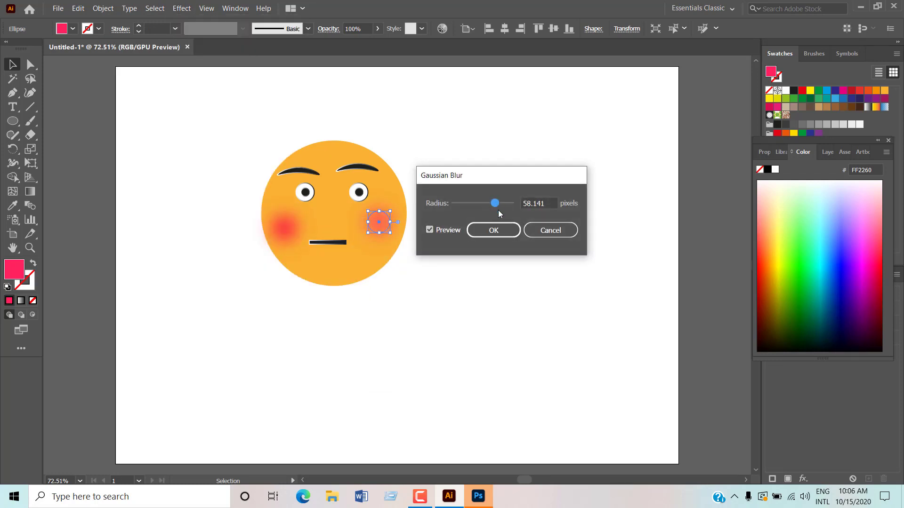
pyautogui.click(493, 230)
pyautogui.click(439, 339)
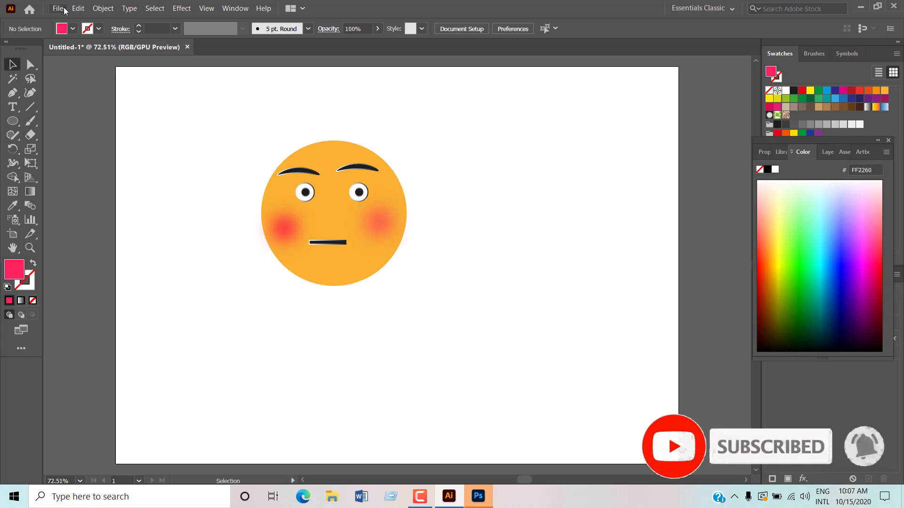
# - Open the File menu to reach the export options for the finished emoji
pyautogui.click(59, 8)
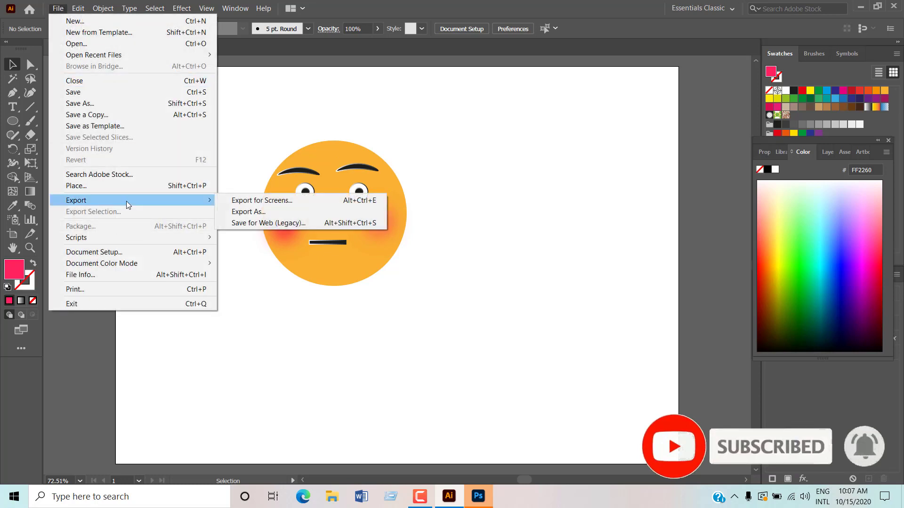